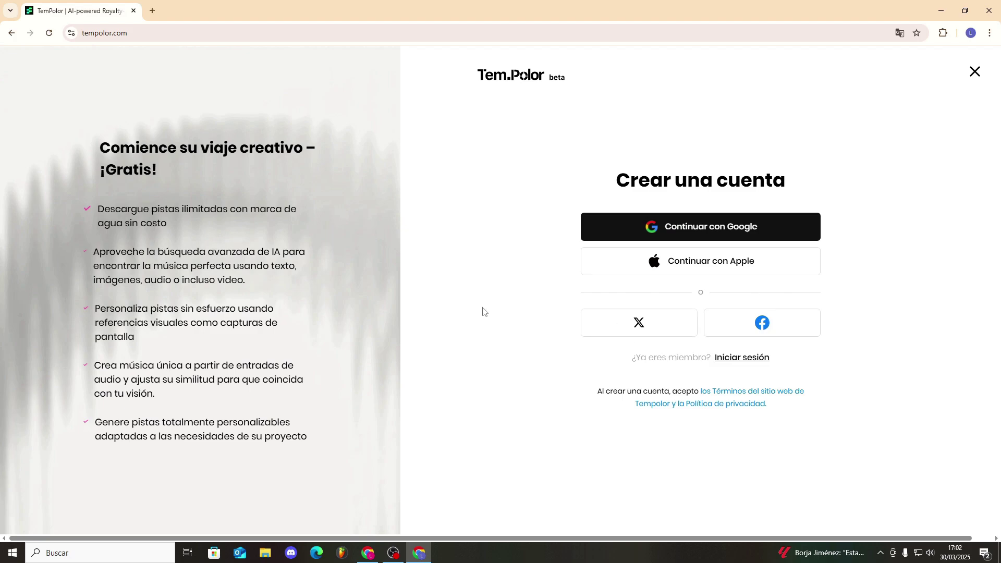
Step: Create an account with Google, and dismiss the discount offer and the what's-new notice
{"action": "left_click", "coordinate": [615, 230]}
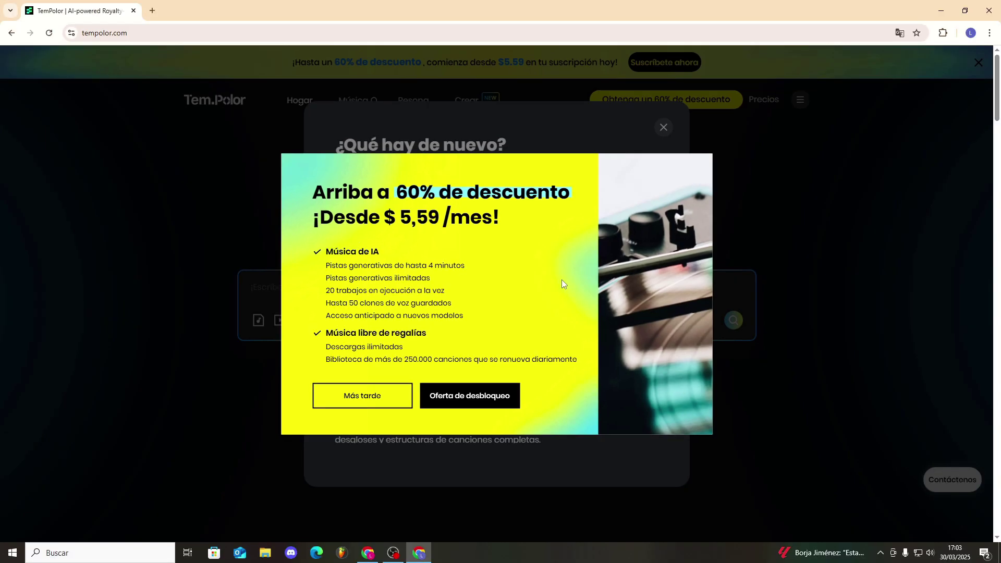
{"action": "left_click", "coordinate": [359, 409]}
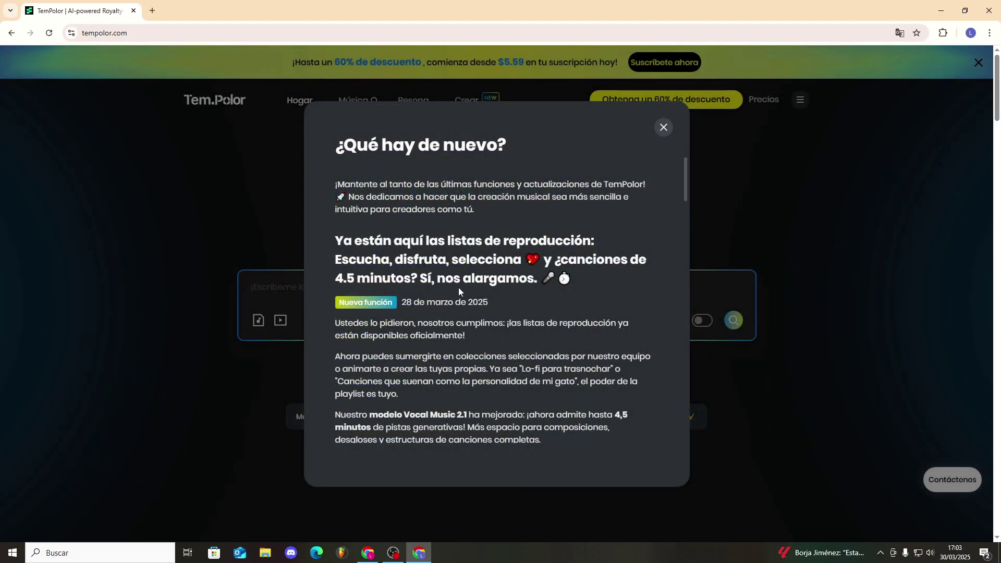
{"action": "left_click", "coordinate": [664, 128]}
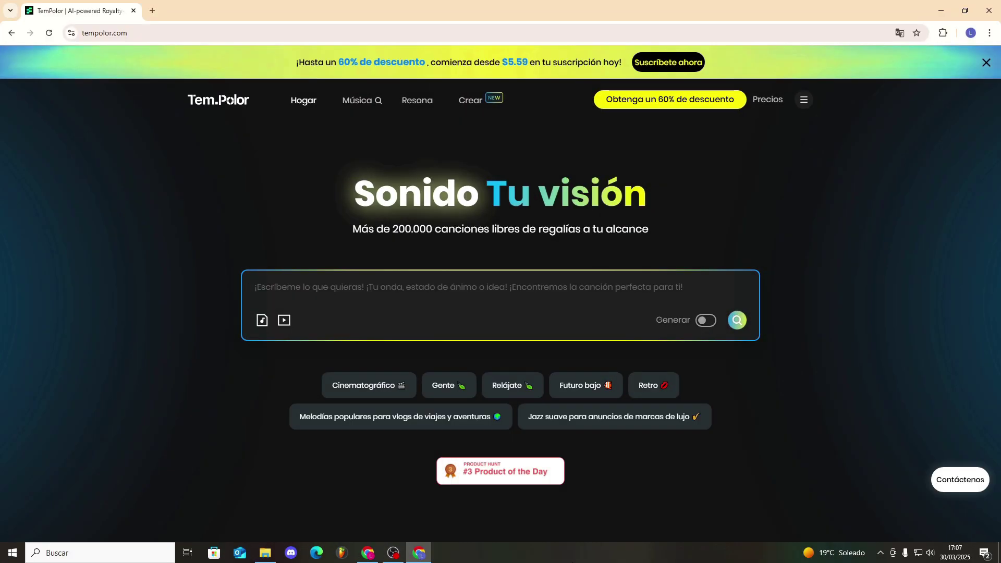
Step: Generate a vocal song from the prompt describing orchestral, minimalist rap with progressive growth, raw vocals, dark ambient sound and dry, powerful percussion
{"action": "left_click", "coordinate": [706, 320]}
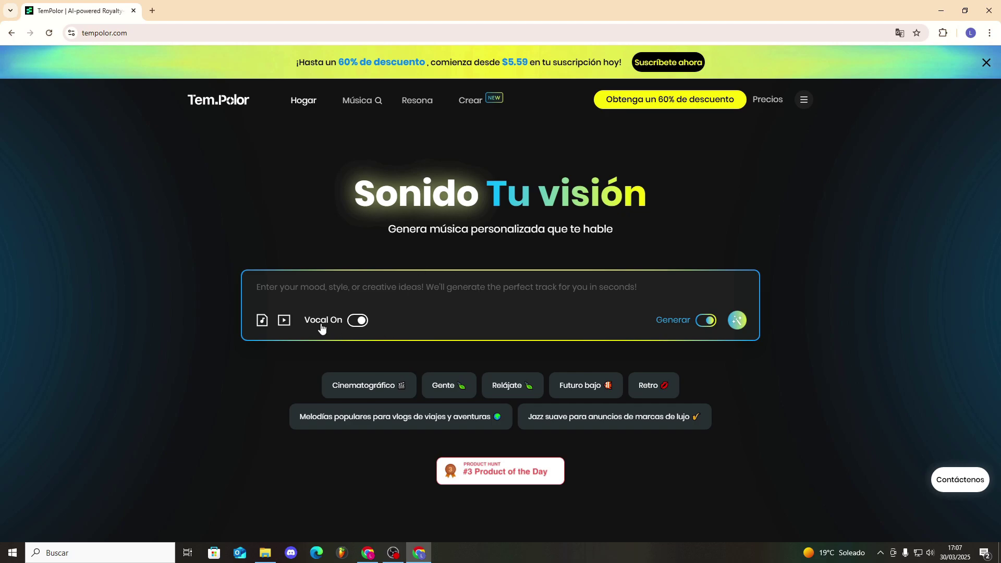
{"action": "left_click", "coordinate": [354, 324]}
{"action": "left_click", "coordinate": [361, 322]}
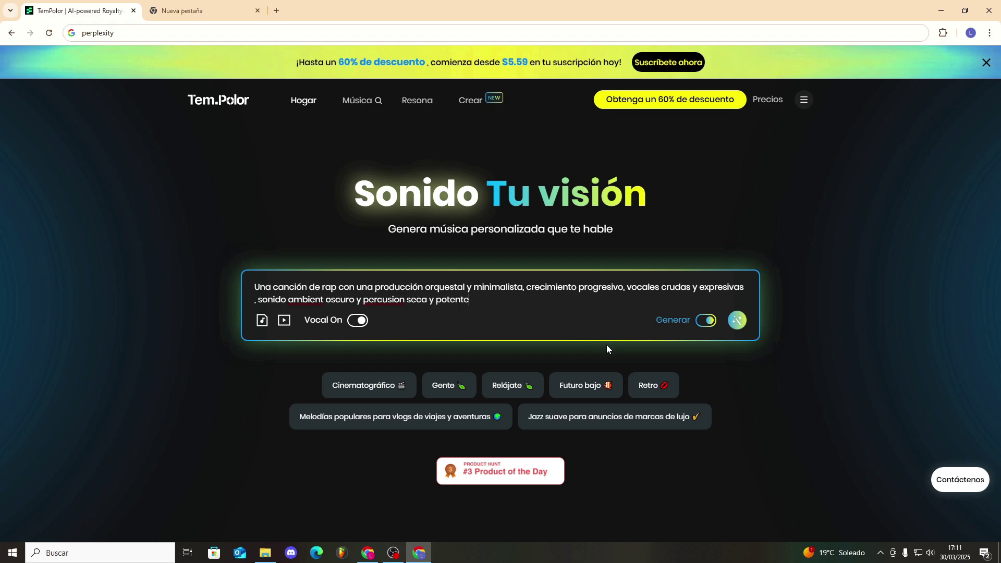
{"action": "left_click", "coordinate": [738, 320]}
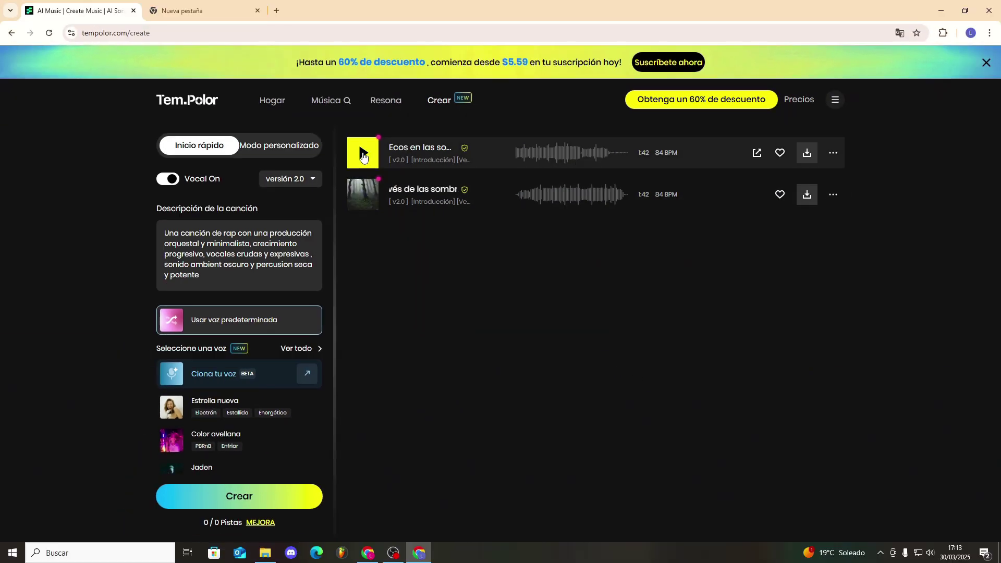
Step: Listen to both generated tracks, "Ecos en las sombras" and "Ecos a través de las sombras", and pause playback
{"action": "left_click", "coordinate": [362, 157]}
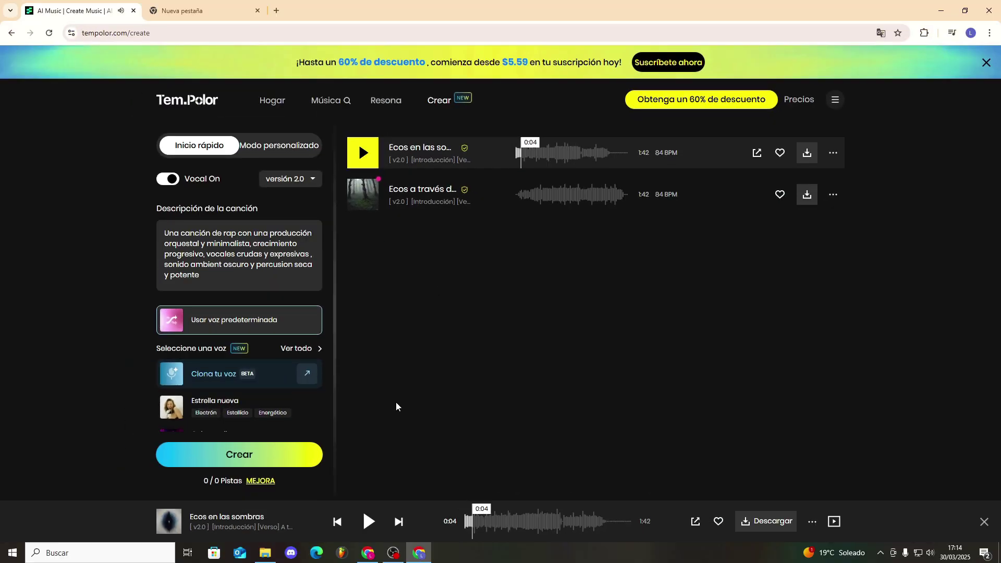
{"action": "left_click_drag", "start_coordinate": [520, 158], "coordinate": [508, 158]}
{"action": "left_click", "coordinate": [369, 520]}
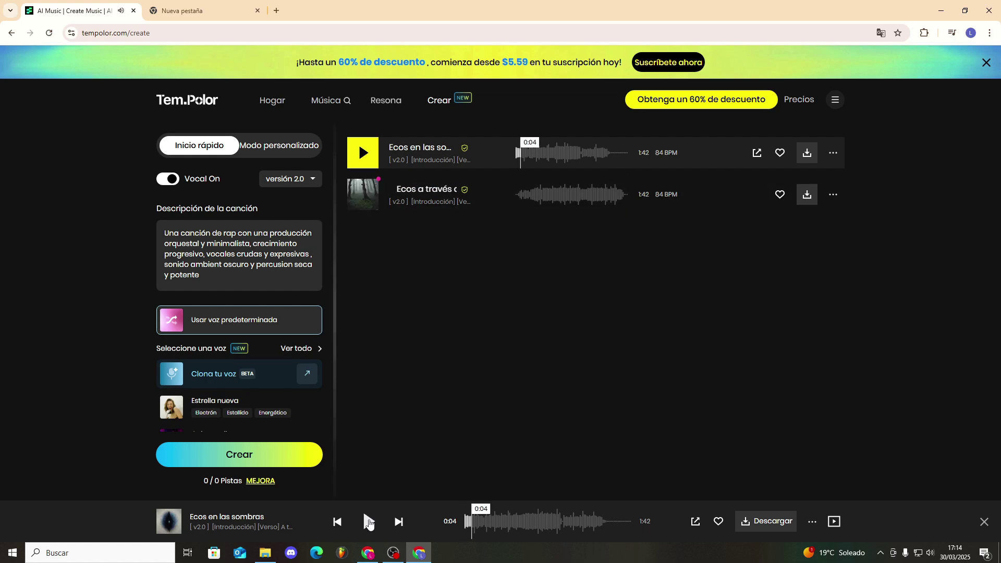
{"action": "left_click", "coordinate": [364, 196]}
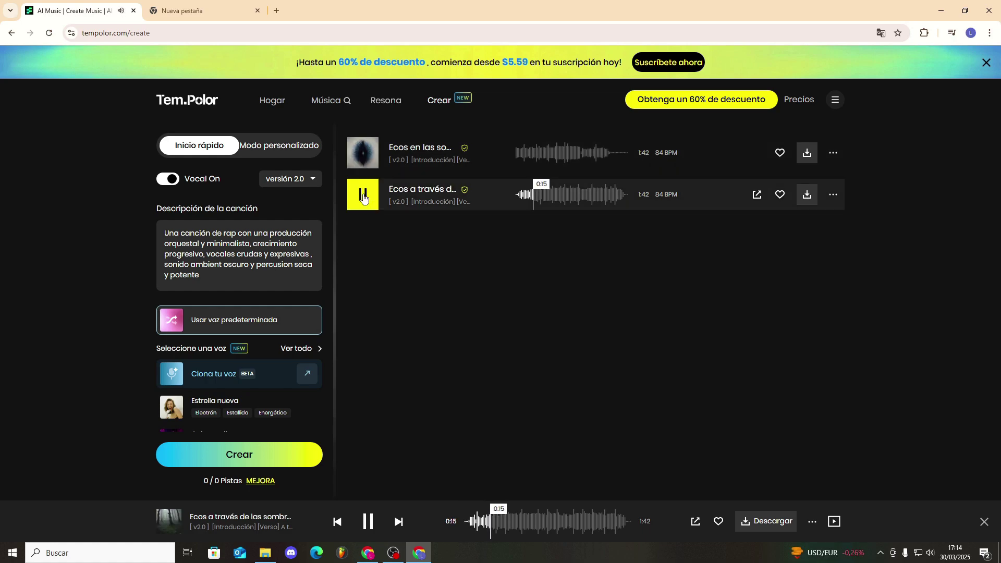
{"action": "left_click", "coordinate": [364, 196]}
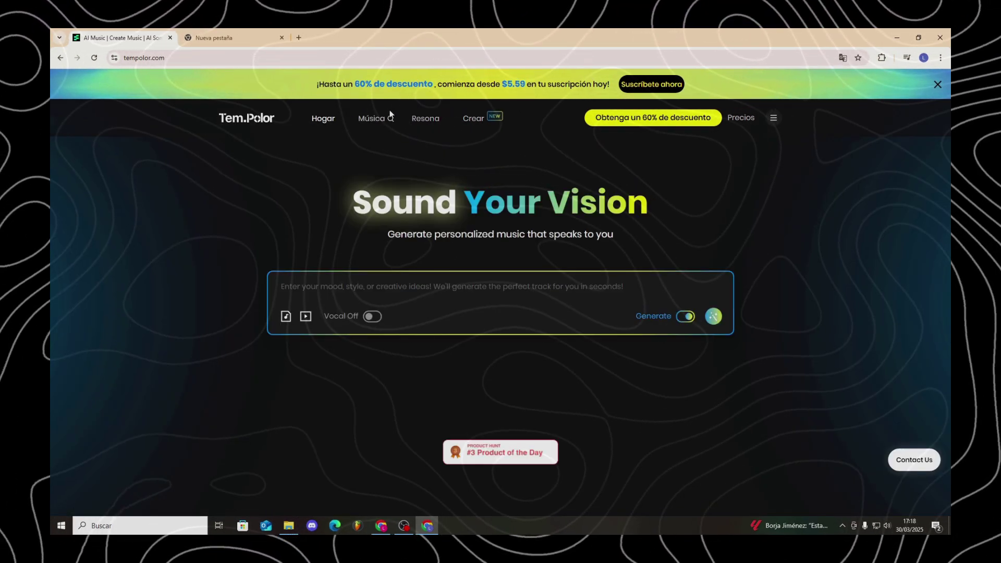
Step: Open the music creation page in custom mode and turn vocals off
{"action": "left_click", "coordinate": [474, 118]}
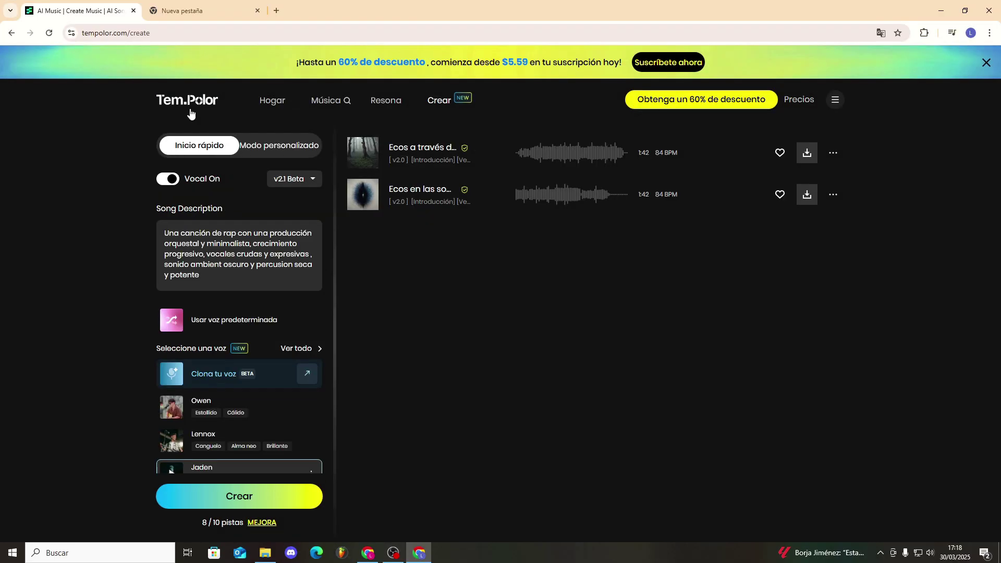
{"action": "left_click", "coordinate": [261, 146]}
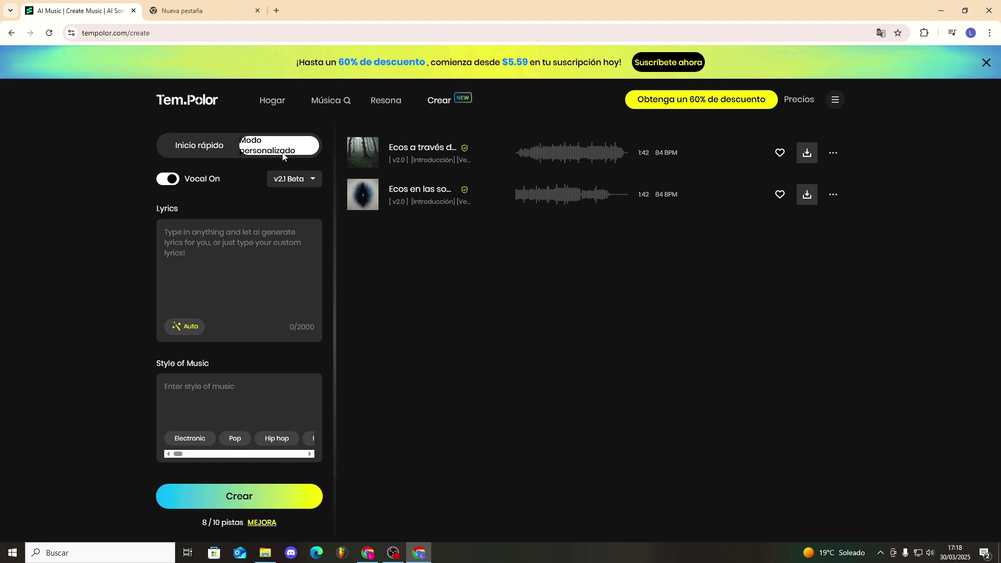
{"action": "left_click", "coordinate": [168, 179]}
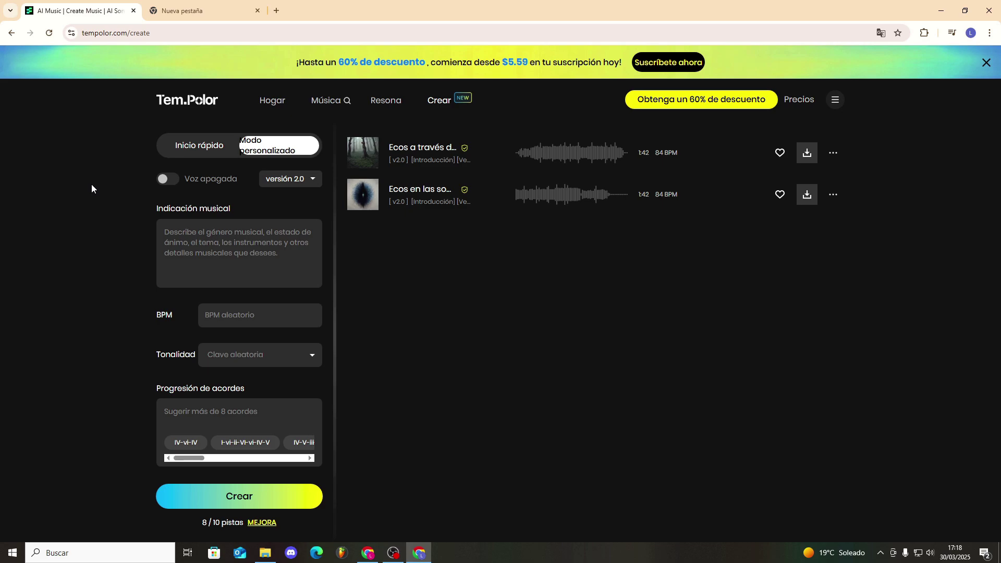
{"action": "left_click", "coordinate": [242, 317]}
{"action": "left_click", "coordinate": [85, 260]}
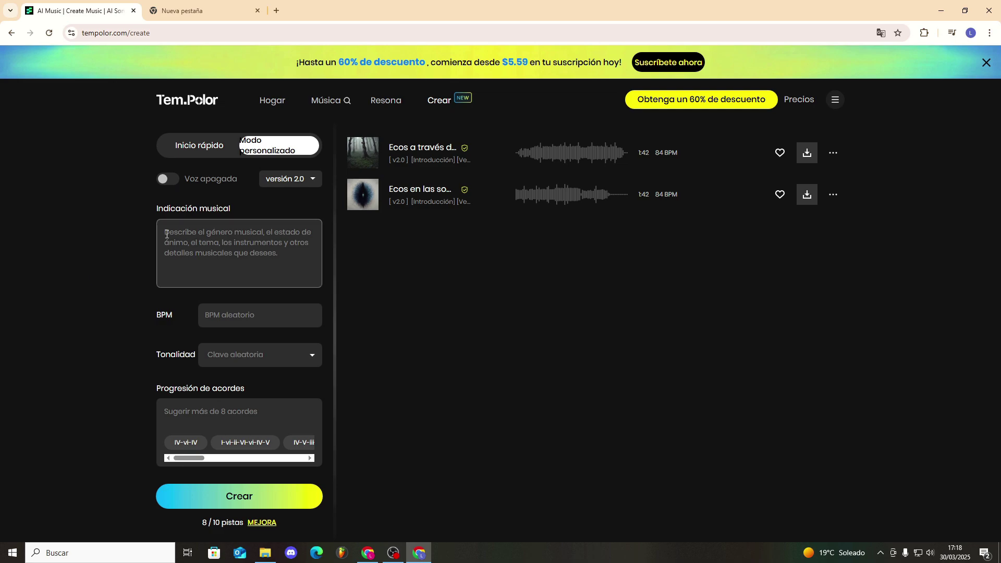
{"action": "scroll", "coordinate": [152, 233], "scroll_direction": "down", "scroll_amount": 1}
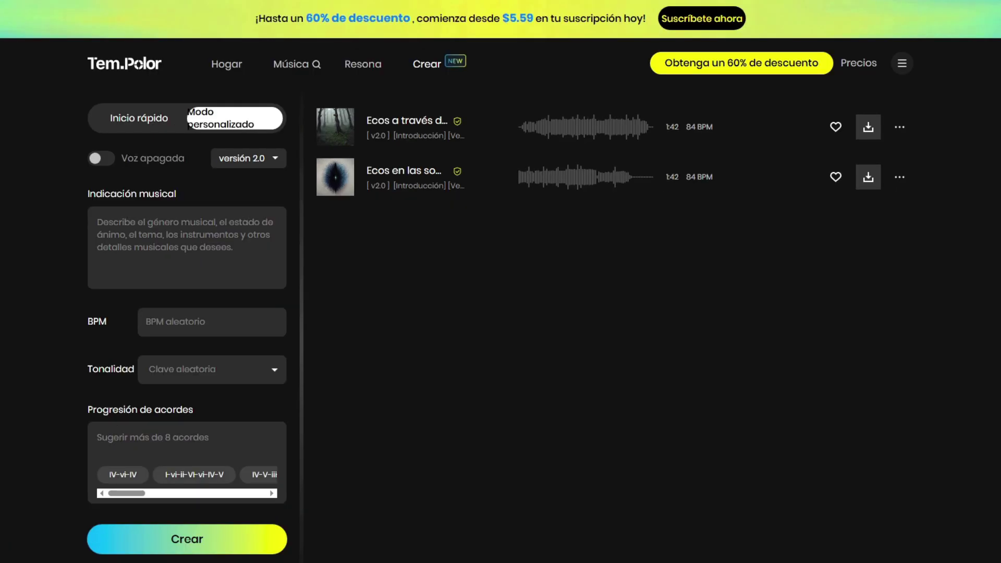
Step: Enter the musical prompt for a minimalist orchestral production with dark ambient sound, tense strings, dry percussion and low, sombre pianos
{"action": "left_click", "coordinate": [133, 232]}
{"action": "key", "text": "ctrl+v"}
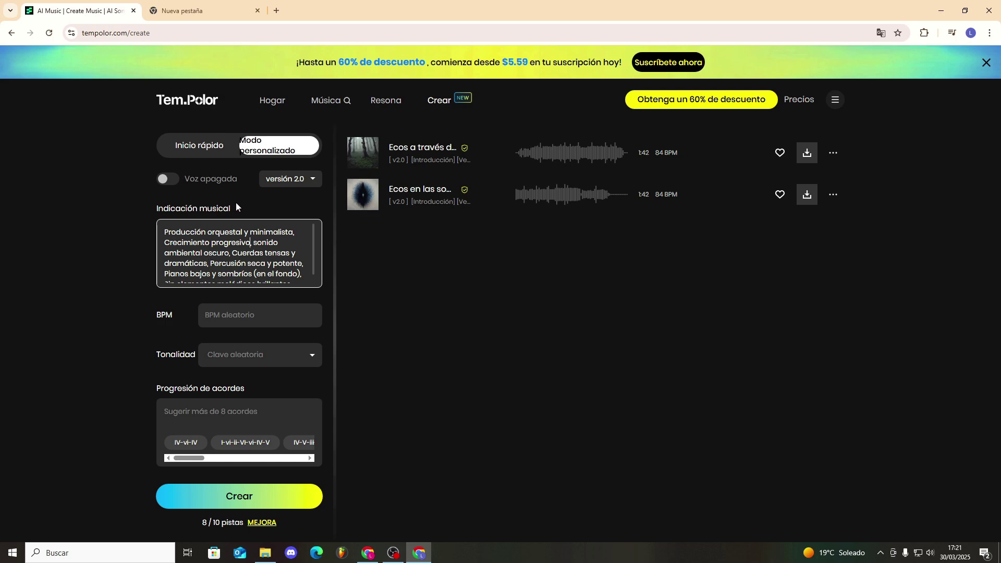
{"action": "key", "text": "Tab"}
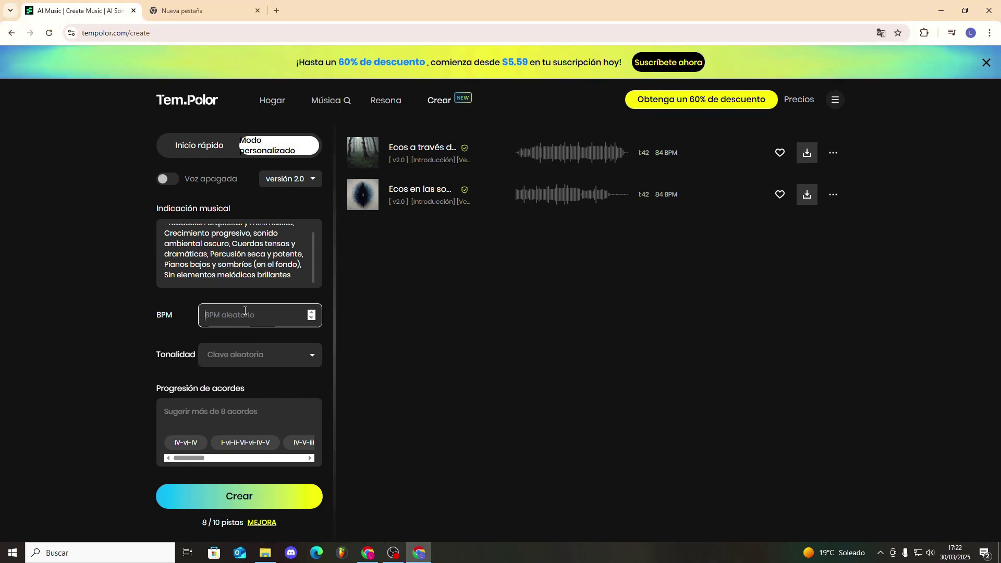
Step: Set the tempo to 96 BPM and the key to Re menor
{"action": "type", "text": "96"}
{"action": "left_click", "coordinate": [222, 349]}
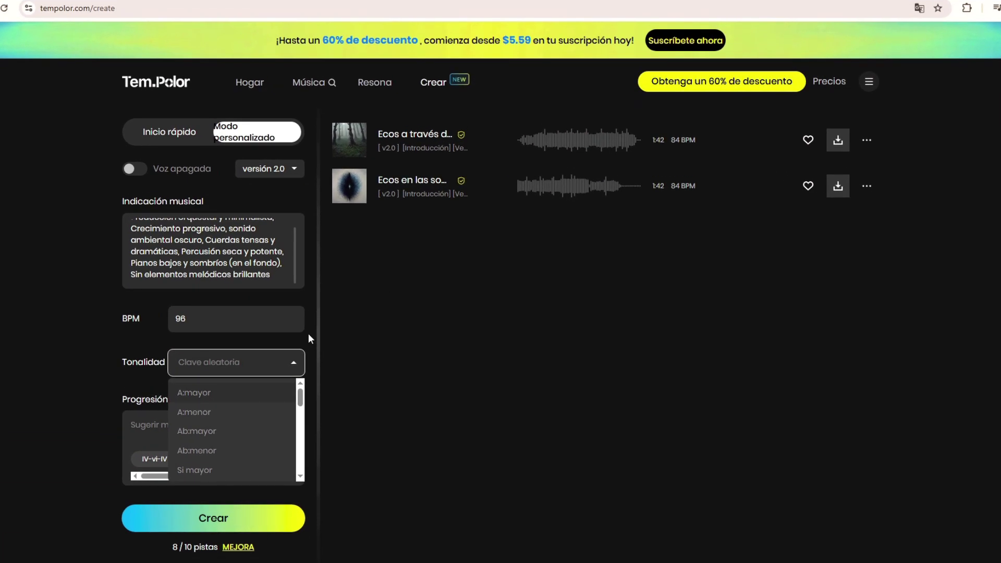
{"action": "scroll", "coordinate": [238, 436], "scroll_direction": "down", "scroll_amount": 4}
{"action": "left_click", "coordinate": [237, 436]}
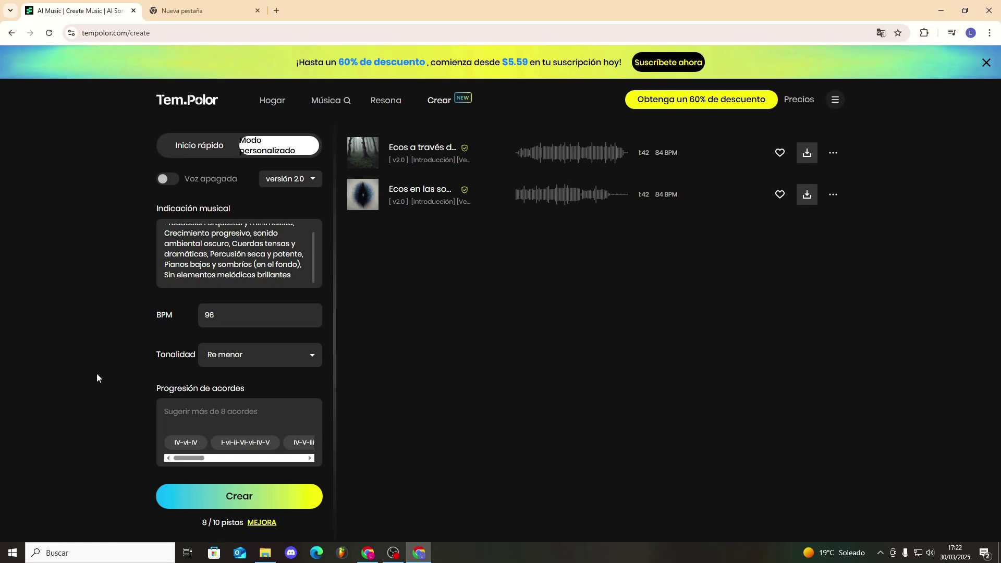
Step: Enter "i – iv – V – VI" as the chord progression
{"action": "scroll", "coordinate": [100, 372], "scroll_direction": "down", "scroll_amount": 2}
{"action": "left_click", "coordinate": [180, 364]}
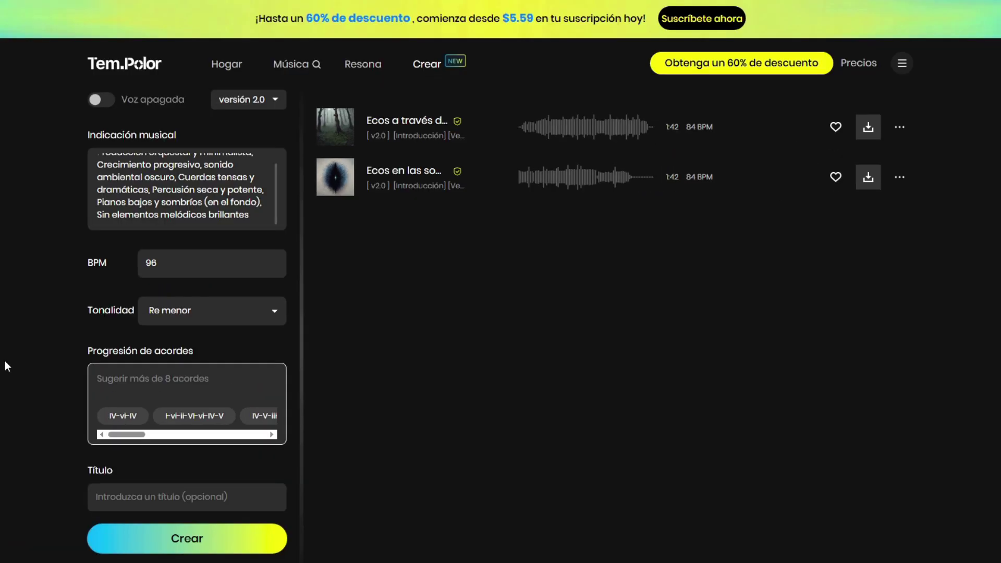
{"action": "type", "text": "i – iv – V – VI"}
{"action": "left_click", "coordinate": [48, 369]}
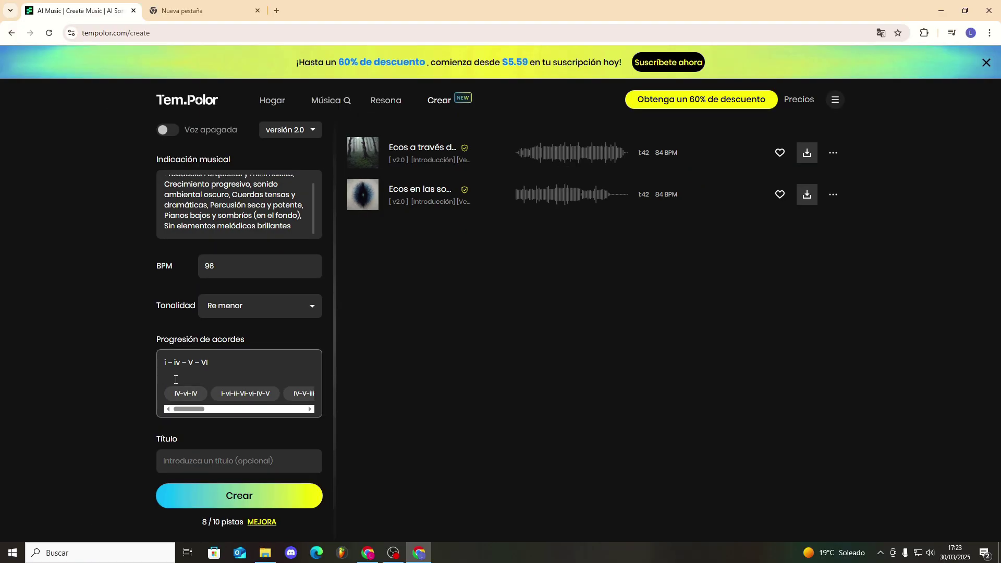
Step: Title the track "Rap adverso" and generate it
{"action": "left_click", "coordinate": [224, 461]}
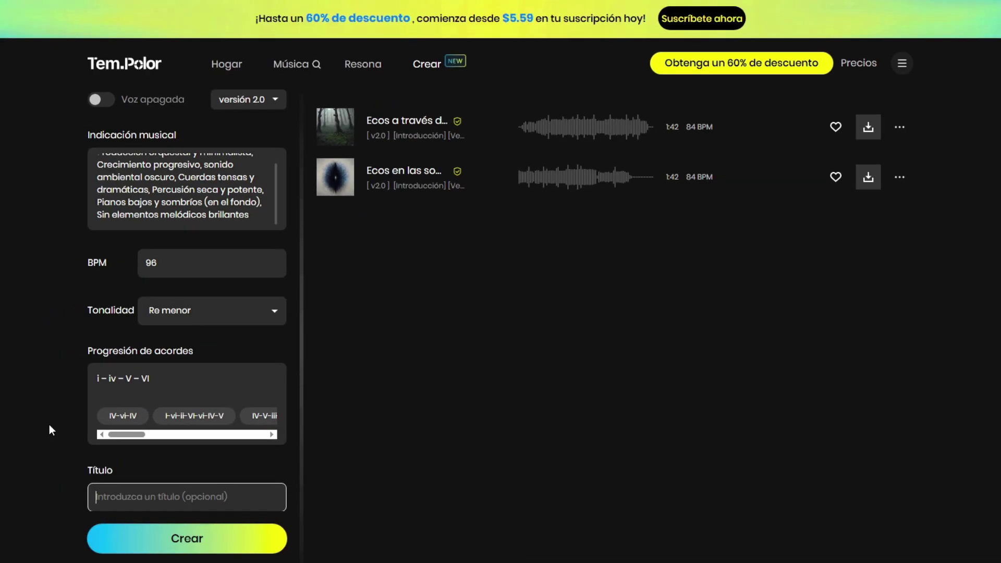
{"action": "type", "text": "Rap adverso"}
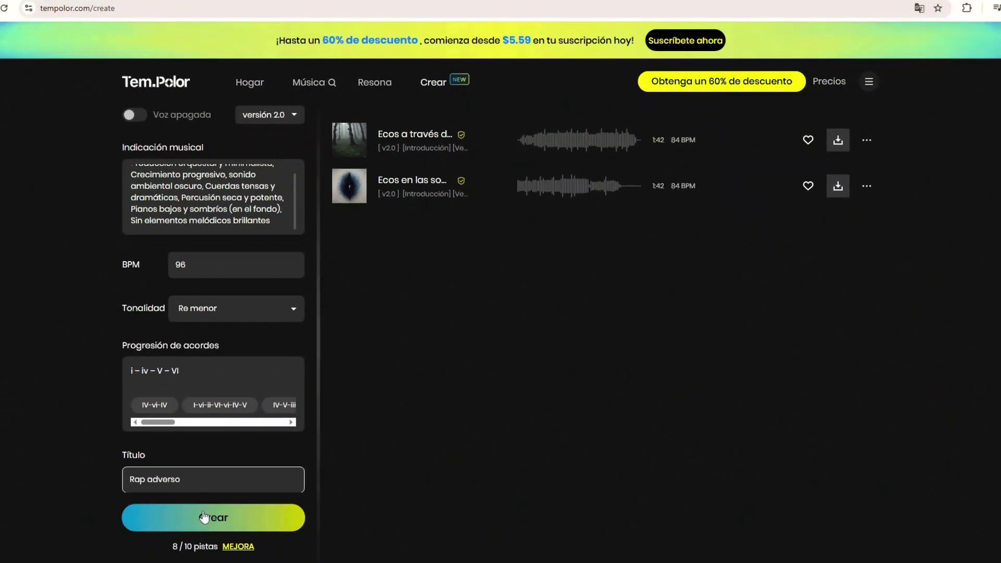
{"action": "left_click", "coordinate": [203, 517]}
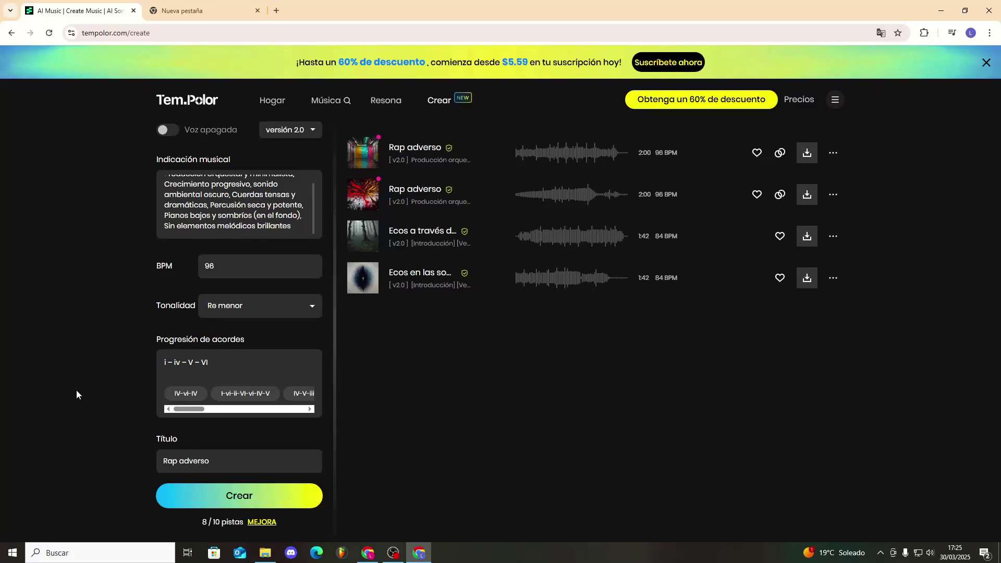
Step: Listen to both generated "Rap adverso" instrumentals and pause playback
{"action": "left_click", "coordinate": [363, 153]}
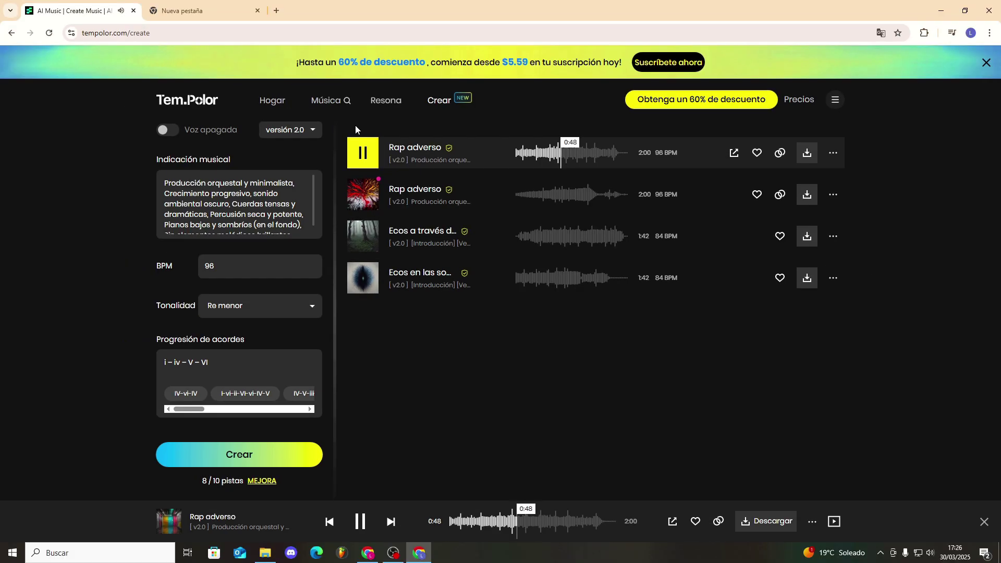
{"action": "left_click", "coordinate": [524, 195]}
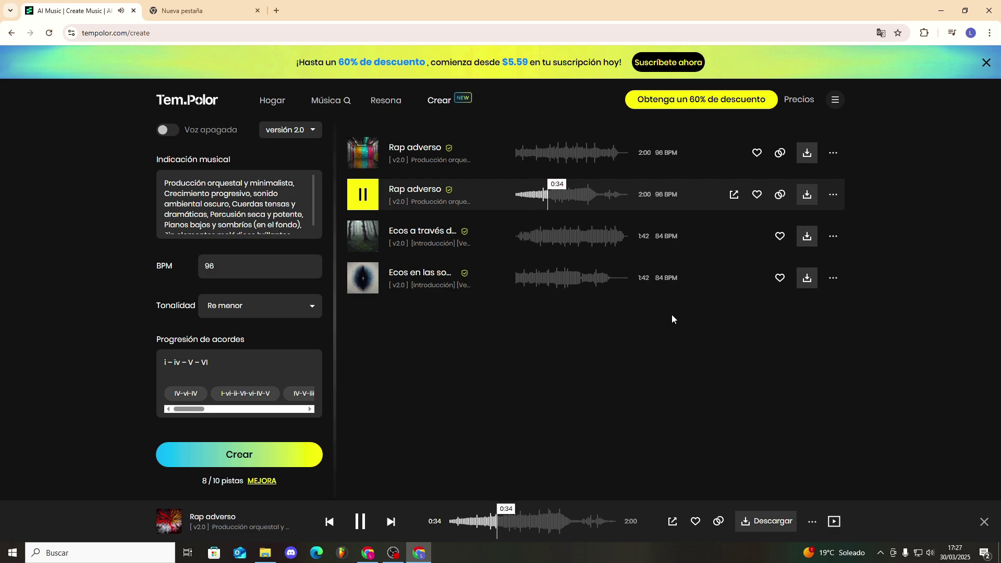
{"action": "left_click", "coordinate": [361, 521]}
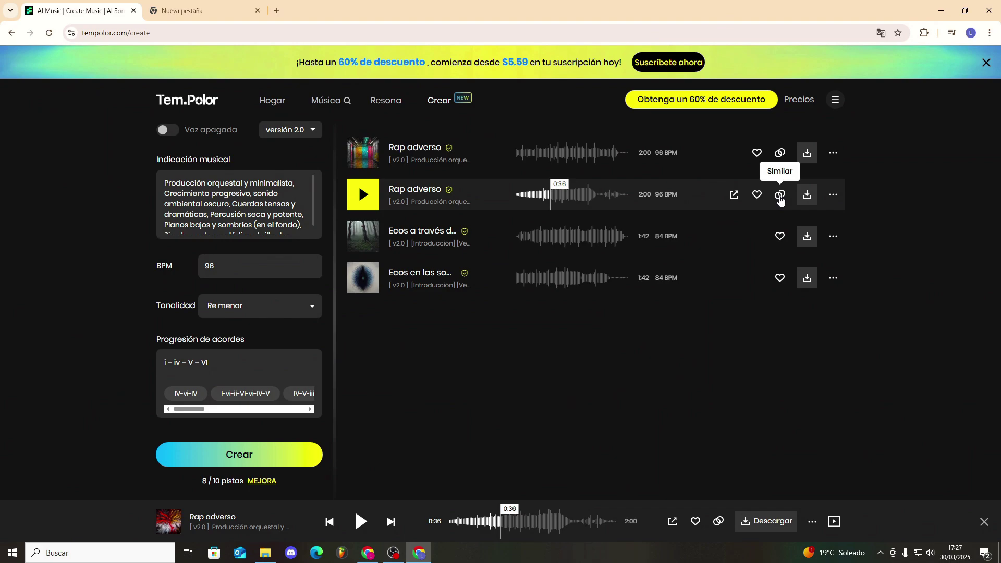
Step: Generate a similar track from the second "Rap adverso" version with the similarity level "Similar"
{"action": "left_click", "coordinate": [808, 188]}
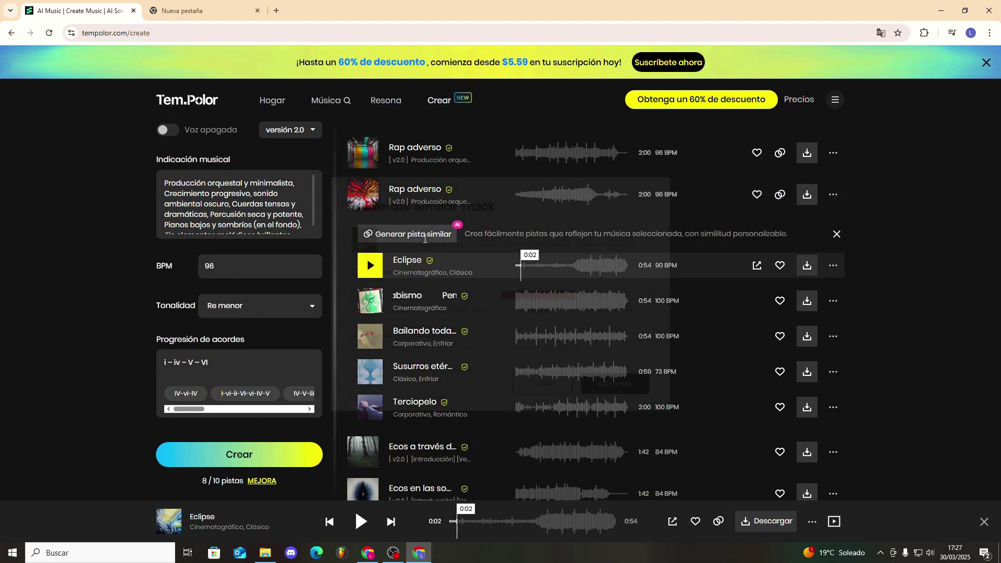
{"action": "left_click", "coordinate": [425, 236]}
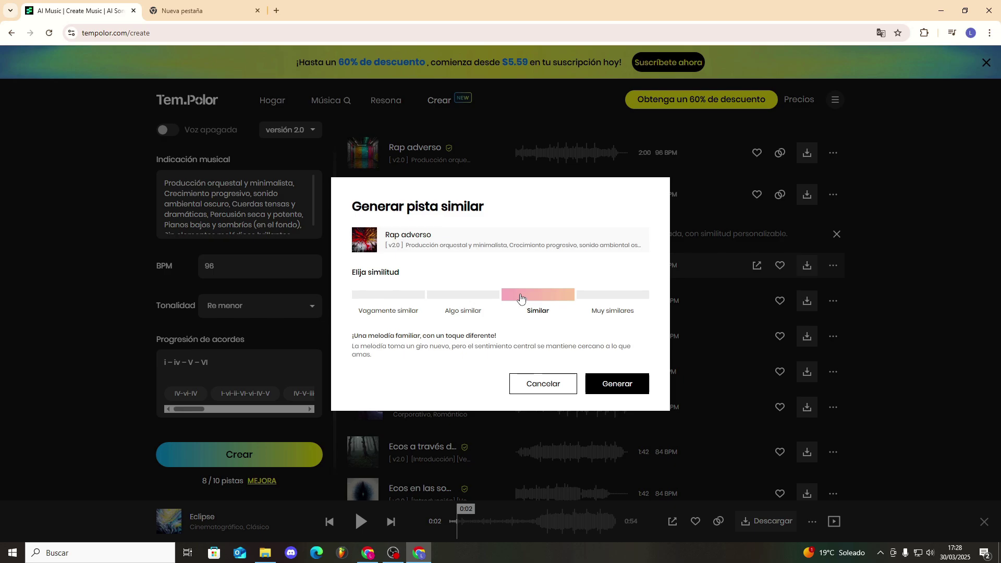
{"action": "left_click", "coordinate": [621, 384]}
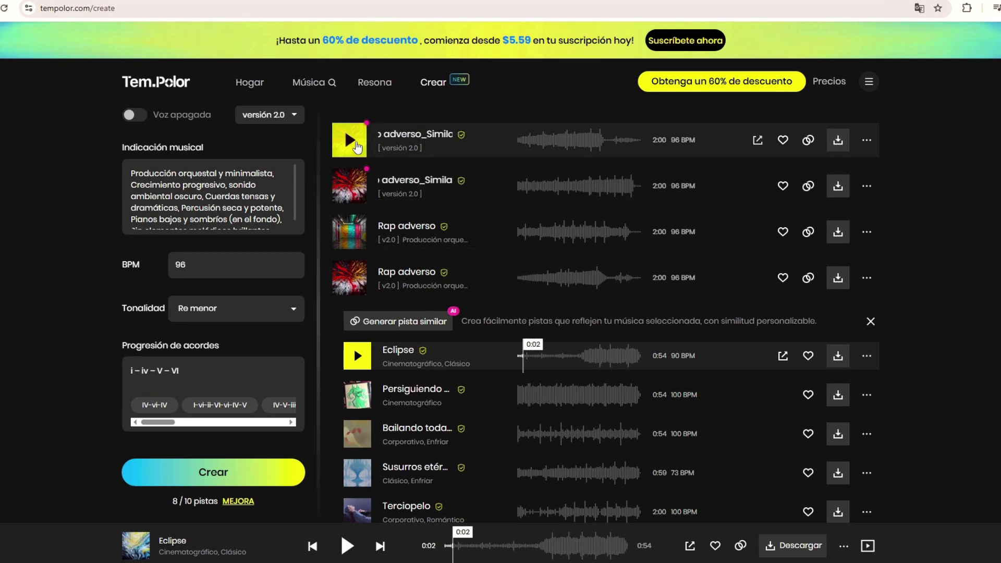
Step: Listen to the two similar versions of "Rap adverso" and pause the second one
{"action": "left_click", "coordinate": [349, 141]}
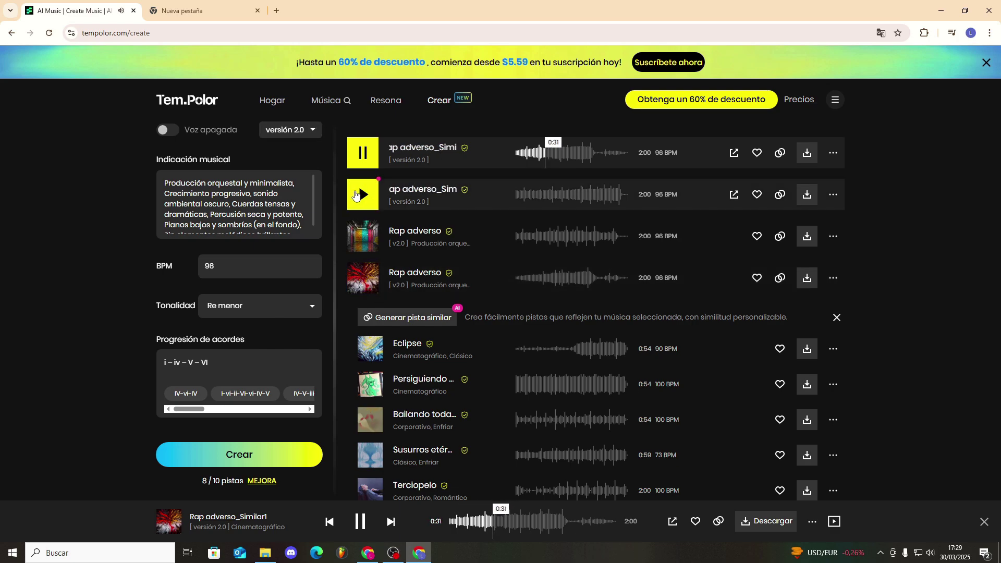
{"action": "left_click", "coordinate": [363, 195]}
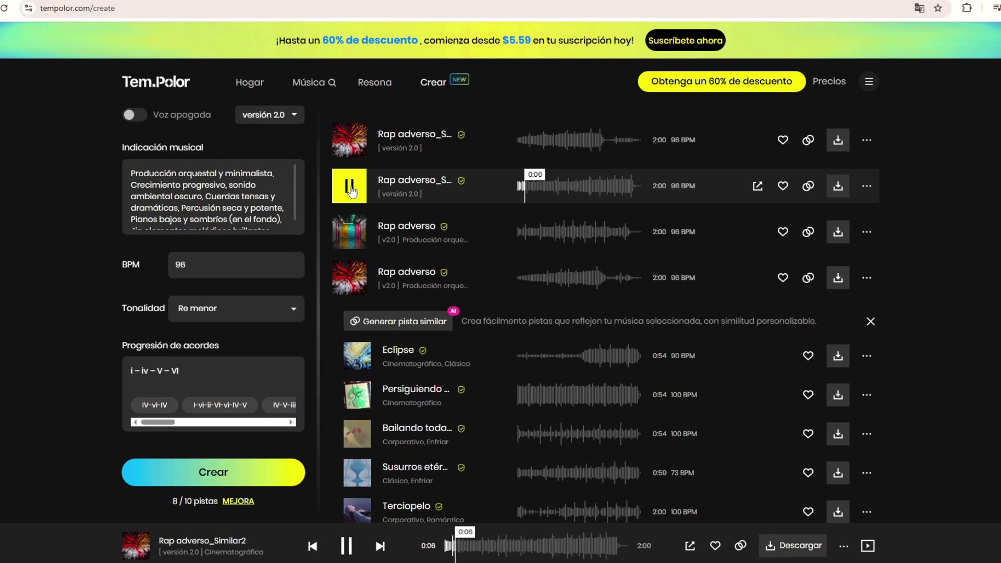
{"action": "left_click", "coordinate": [363, 196]}
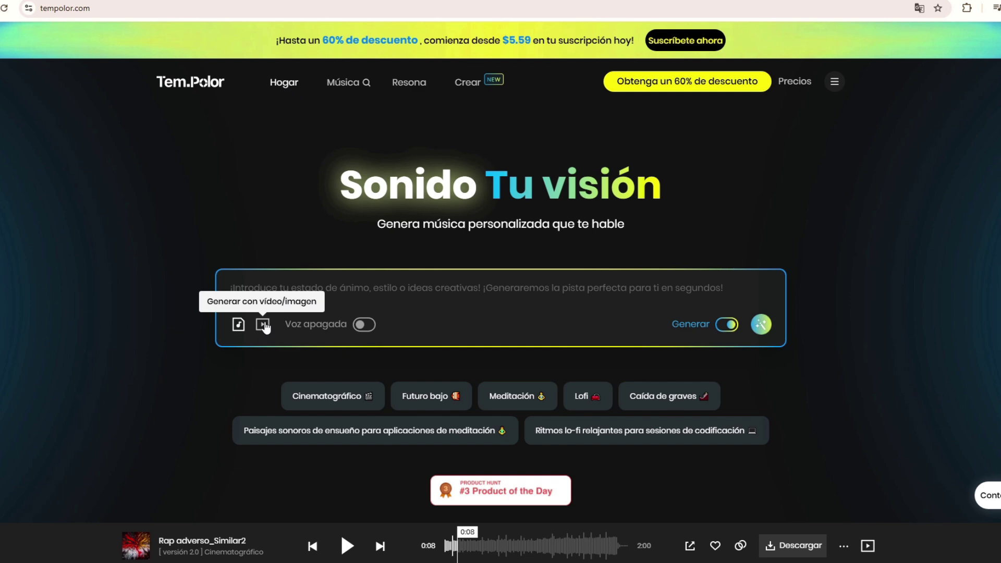
Step: Open the video/image-to-music generator and upload the video of the pyramids
{"action": "left_click", "coordinate": [263, 325]}
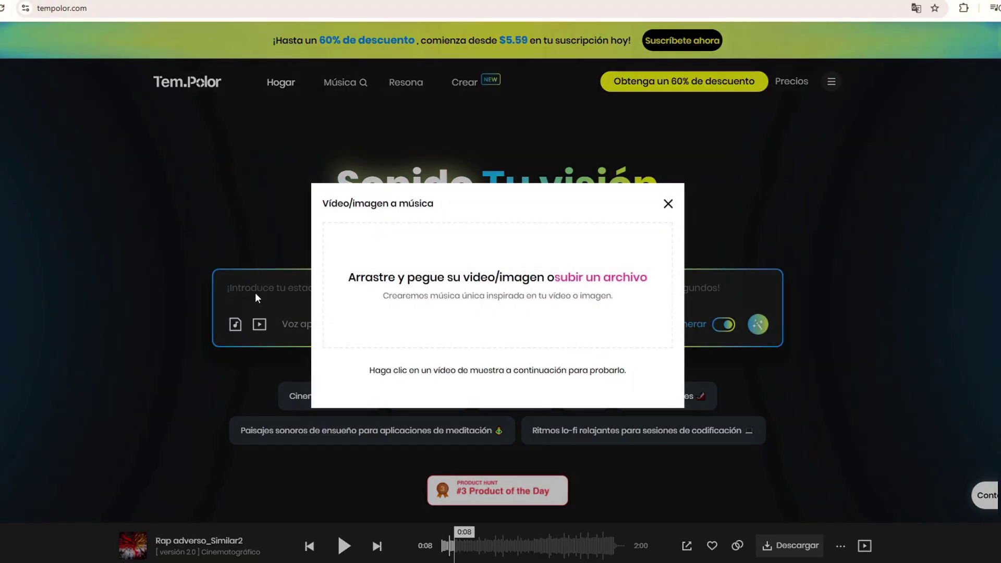
{"action": "left_click", "coordinate": [584, 260]}
{"action": "left_click", "coordinate": [414, 215]}
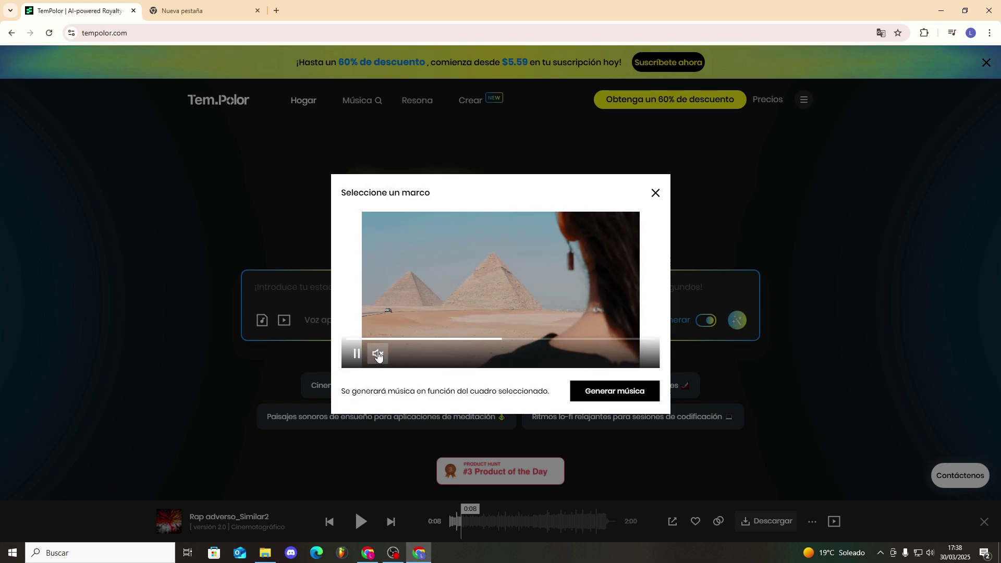
Step: Generate music from the selected frame of the pyramids video and listen to the two resulting tracks
{"action": "left_click", "coordinate": [607, 400]}
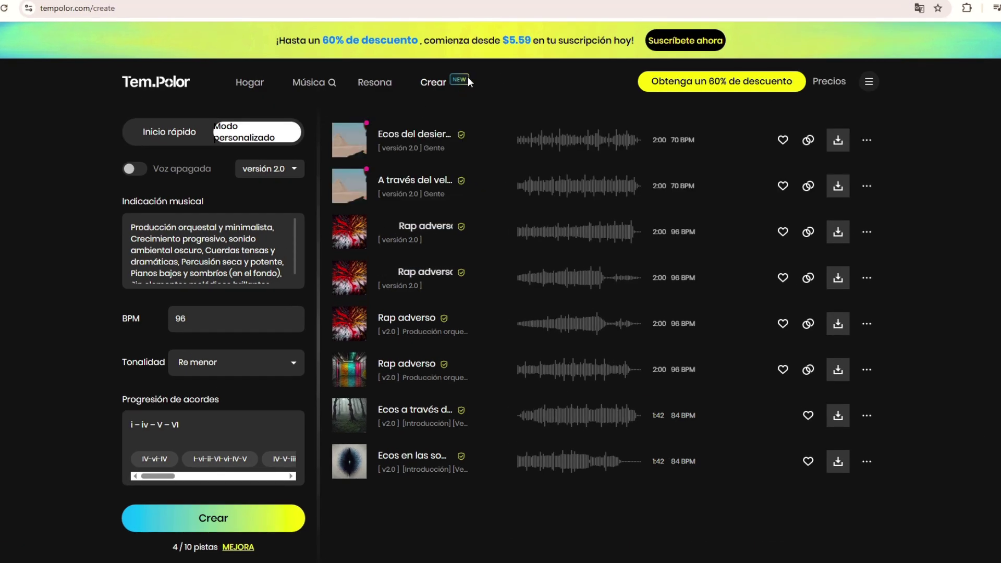
{"action": "left_click", "coordinate": [349, 142]}
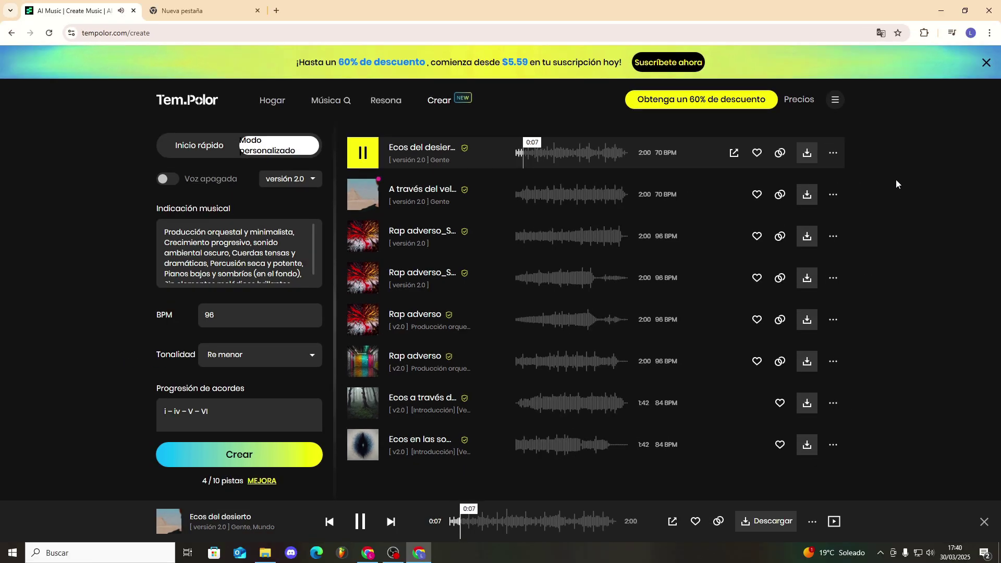
{"action": "left_click", "coordinate": [363, 194]}
{"action": "left_click", "coordinate": [350, 188]}
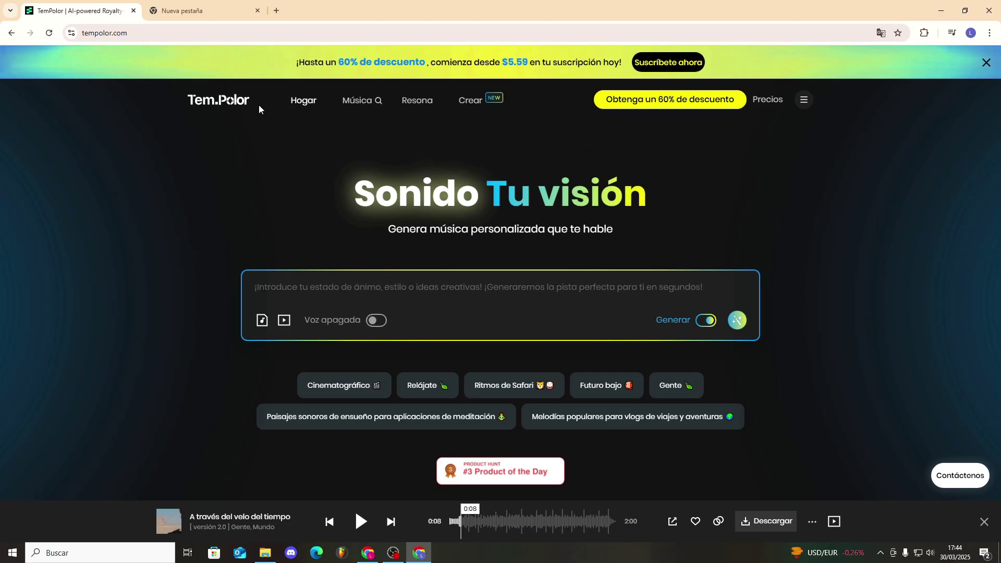
Step: Generate similar music from the uploaded audio file "Musica para un juego.mp3" and listen to both resulting tracks
{"action": "left_click", "coordinate": [262, 321]}
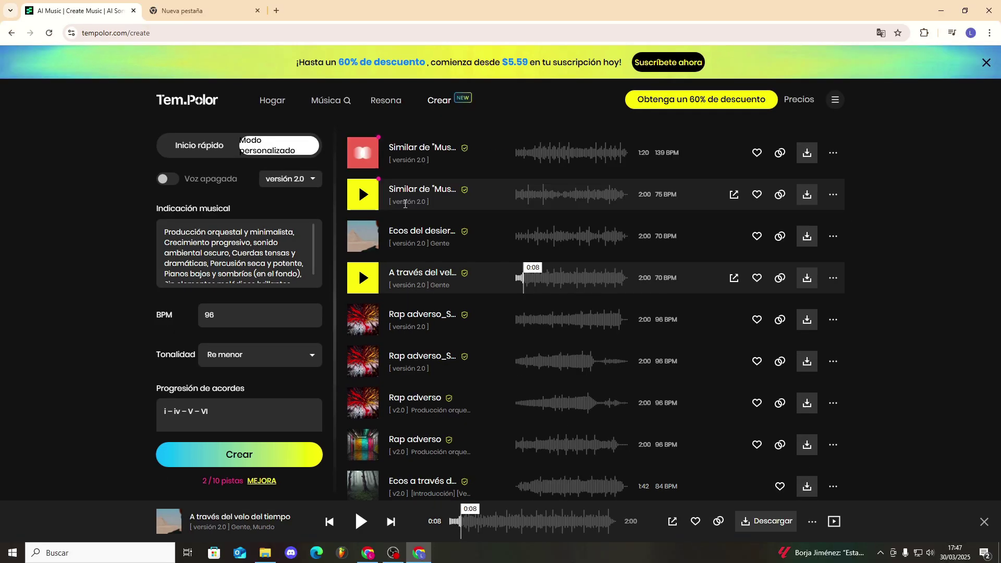
{"action": "left_click", "coordinate": [400, 141]}
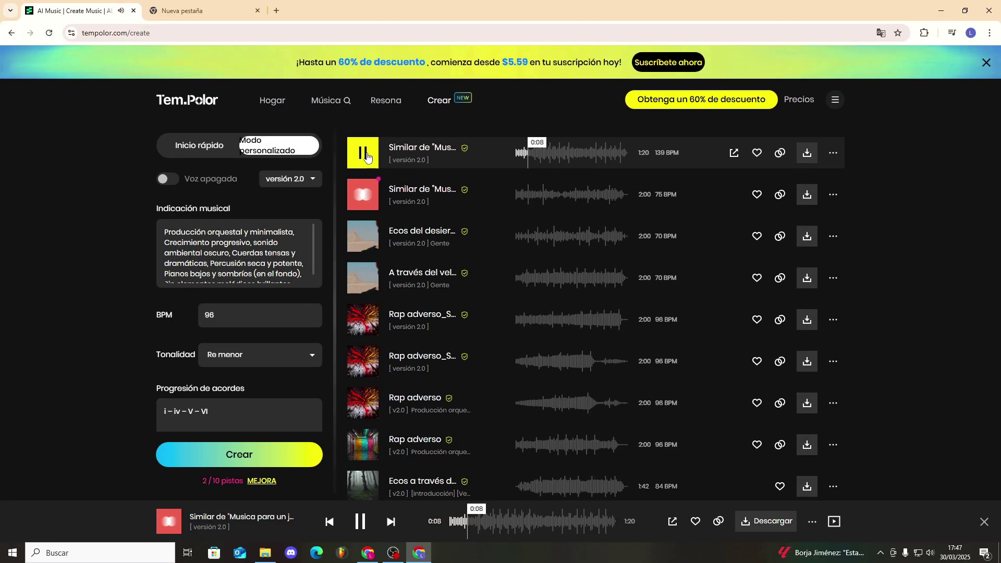
{"action": "left_click", "coordinate": [350, 138]}
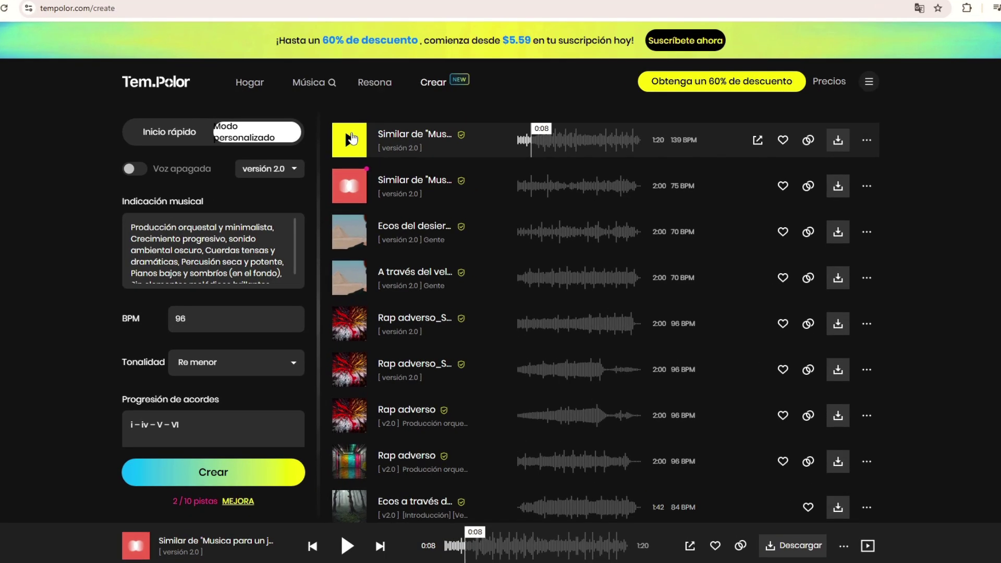
{"action": "left_click", "coordinate": [350, 186]}
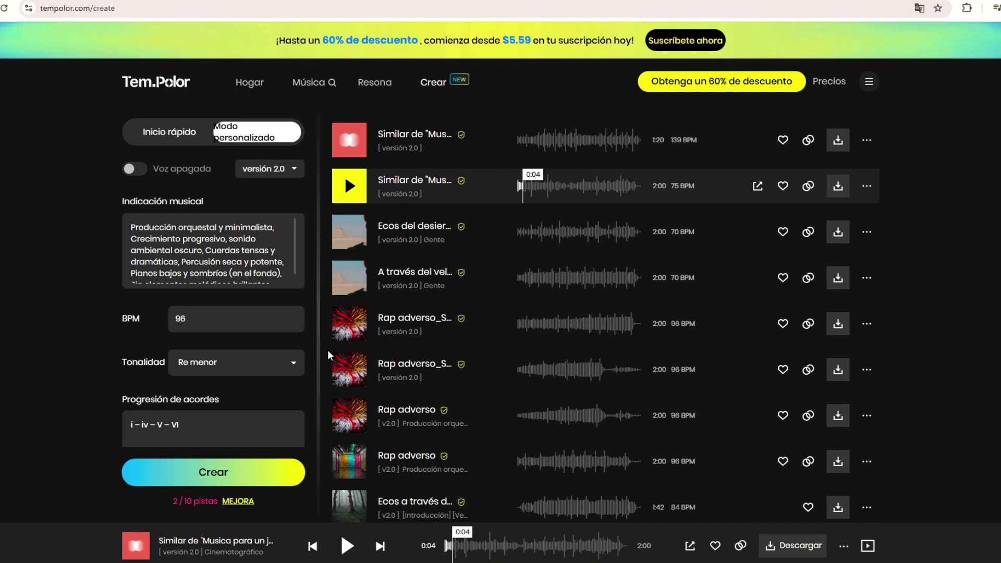
{"action": "left_click", "coordinate": [347, 189]}
Step: Play the original "Musica para un juego" in the media player and compare it with the first similar track in TemPolor
{"action": "mouse_move", "coordinate": [267, 558]}
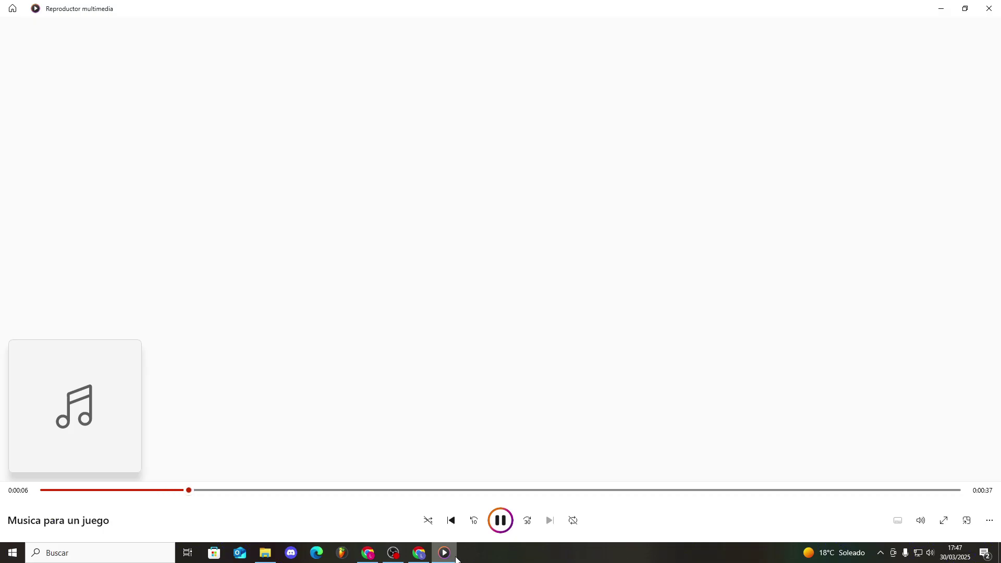
{"action": "mouse_move", "coordinate": [457, 559]}
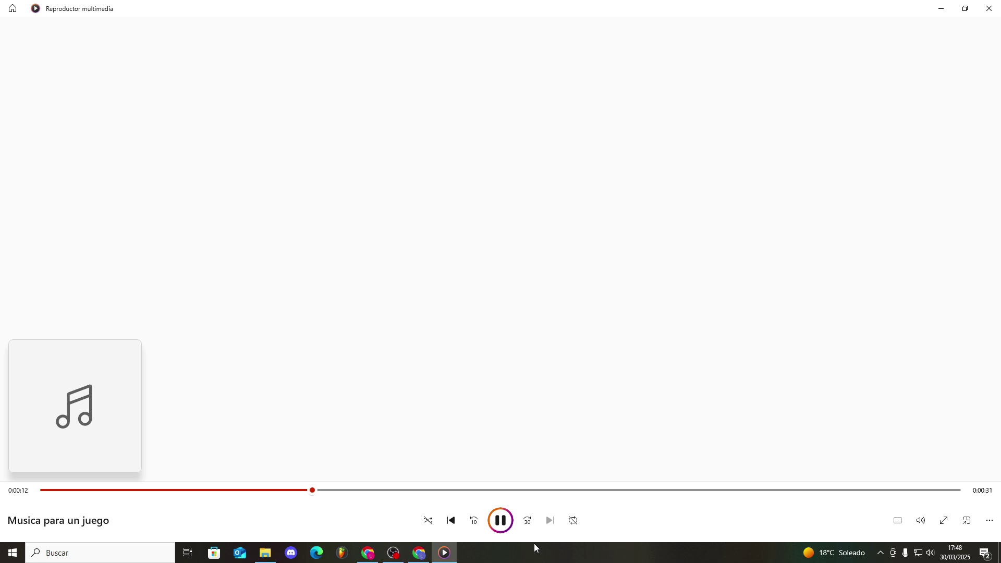
{"action": "left_click", "coordinate": [499, 522]}
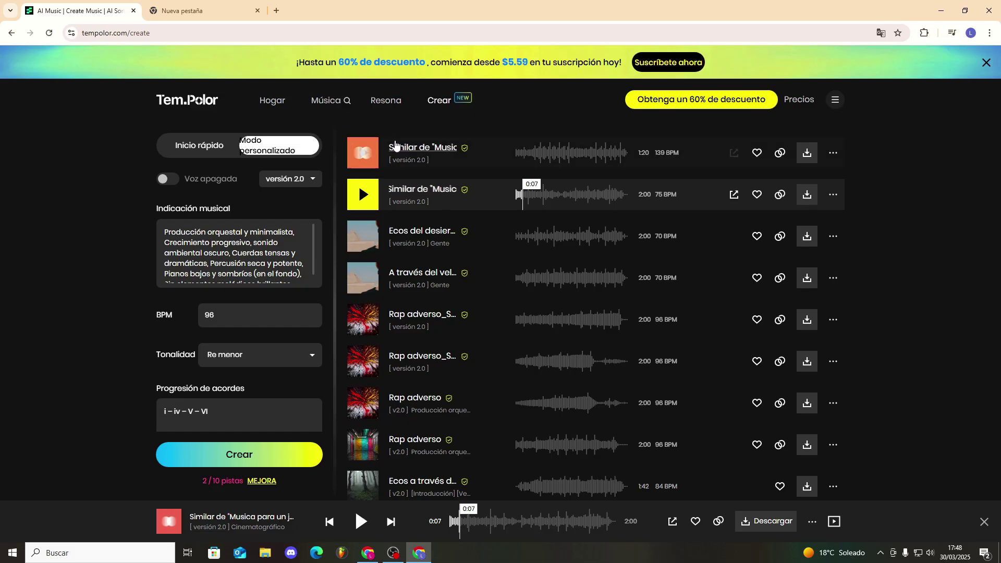
{"action": "left_click", "coordinate": [362, 154]}
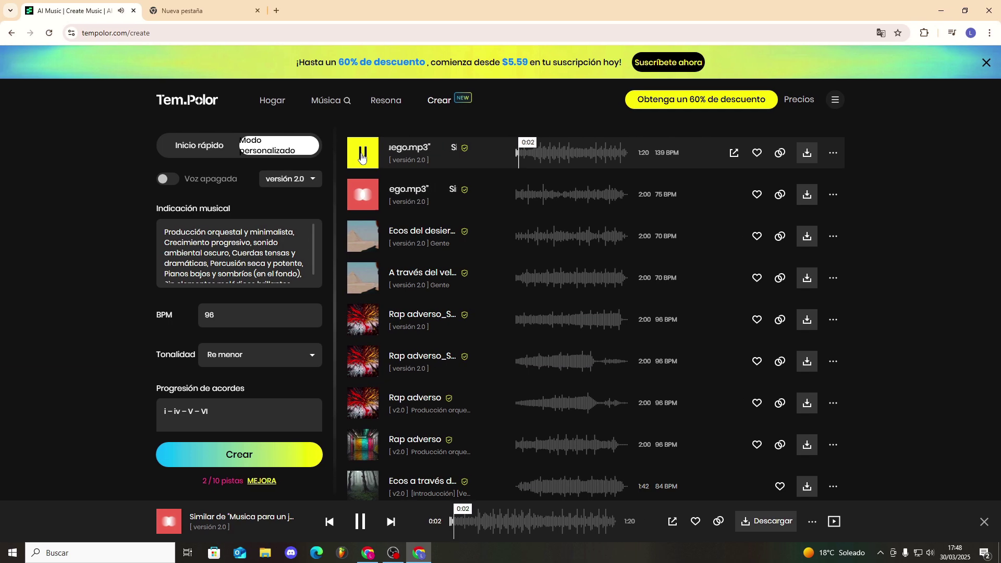
{"action": "left_click", "coordinate": [362, 154]}
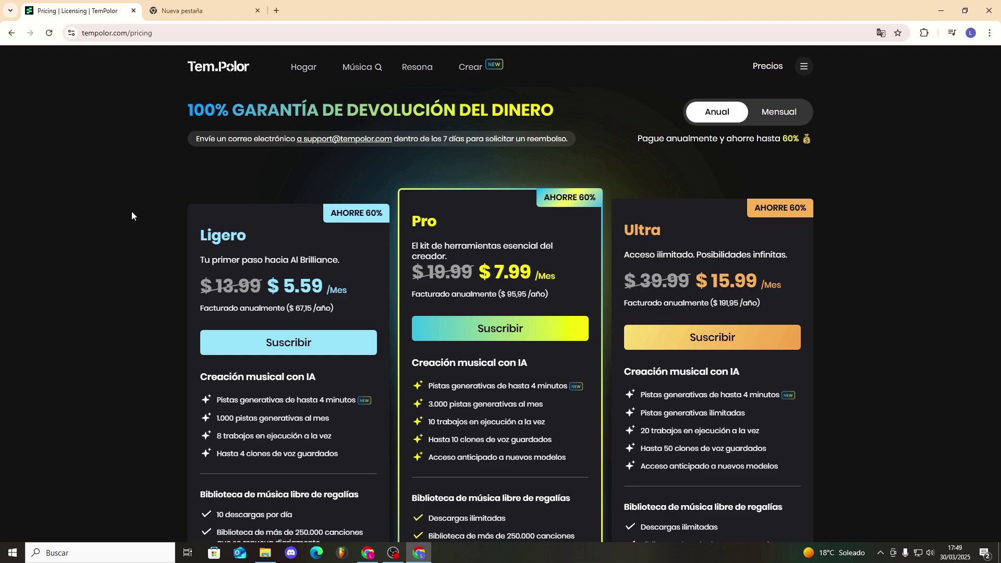
Step: Examine the prices, AI music creation limits and library downloads of the Ligero and Pro plans on the pricing page
{"action": "scroll", "coordinate": [130, 209], "scroll_direction": "down", "scroll_amount": 3}
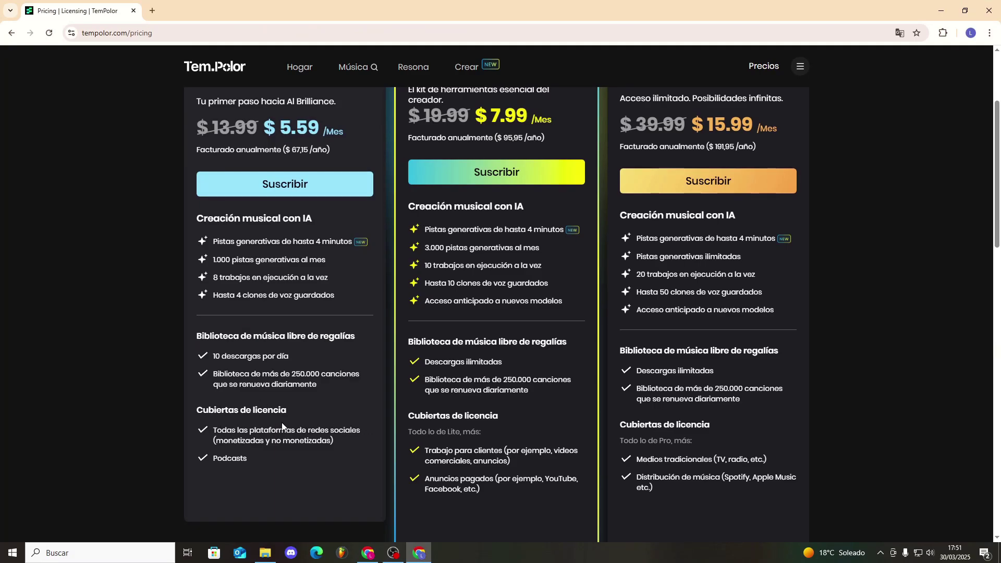
{"action": "scroll", "coordinate": [297, 456], "scroll_direction": "up", "scroll_amount": 2}
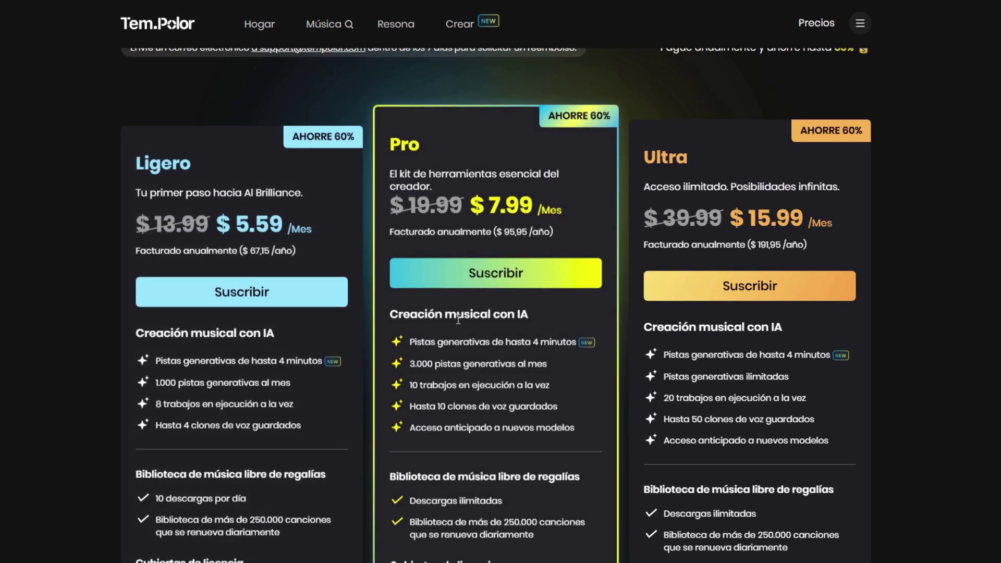
{"action": "left_click_drag", "start_coordinate": [384, 137], "coordinate": [452, 146]}
{"action": "left_click", "coordinate": [458, 148]}
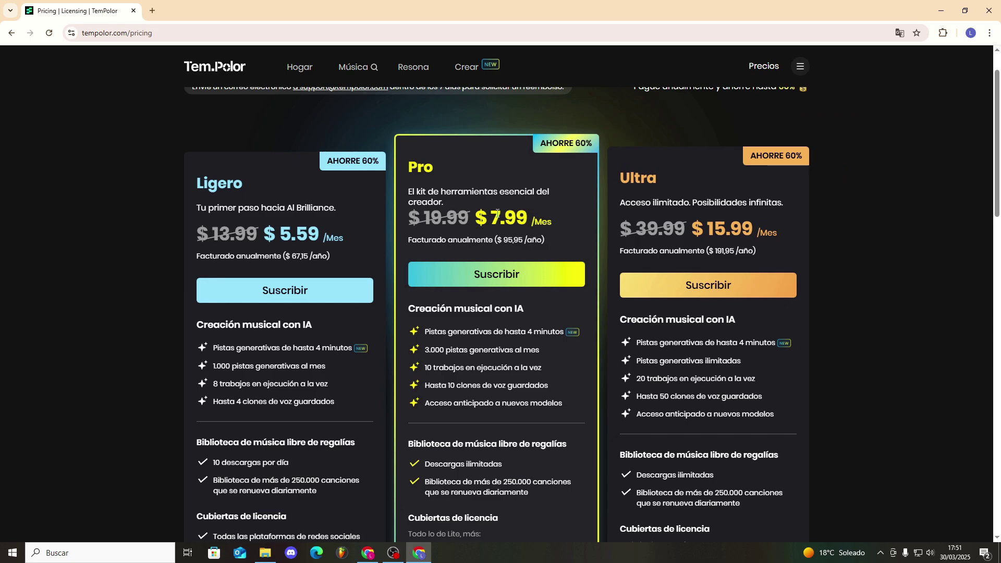
{"action": "scroll", "coordinate": [476, 239], "scroll_direction": "down", "scroll_amount": 2}
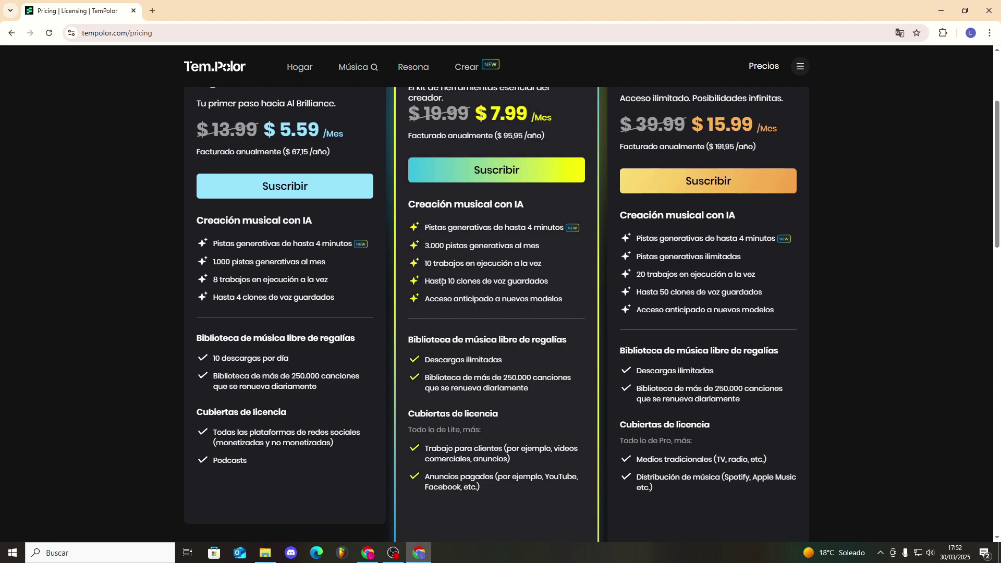
{"action": "left_click_drag", "start_coordinate": [426, 264], "coordinate": [541, 266]}
{"action": "left_click", "coordinate": [555, 283]}
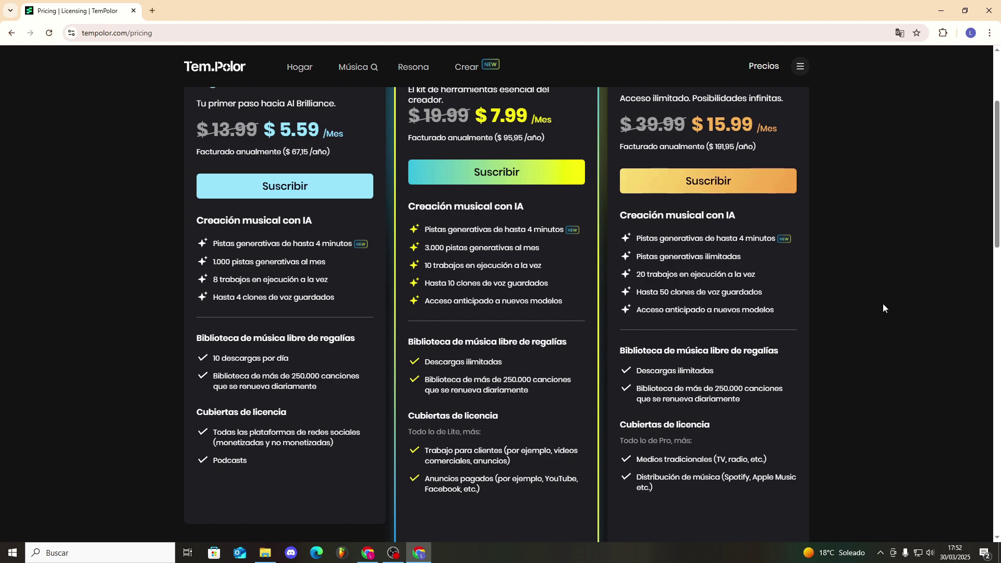
{"action": "left_click_drag", "start_coordinate": [503, 362], "coordinate": [439, 361]}
{"action": "left_click", "coordinate": [406, 335]}
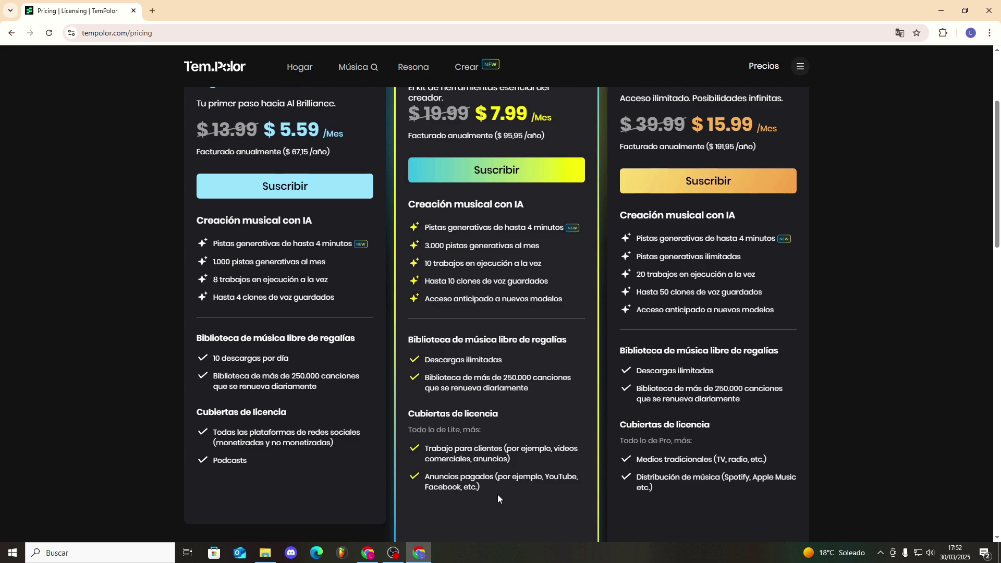
Step: Examine the Ultra plan's simultaneous jobs, saved voice clones and license coverage for traditional media and music distribution
{"action": "scroll", "coordinate": [499, 496], "scroll_direction": "up", "scroll_amount": 2}
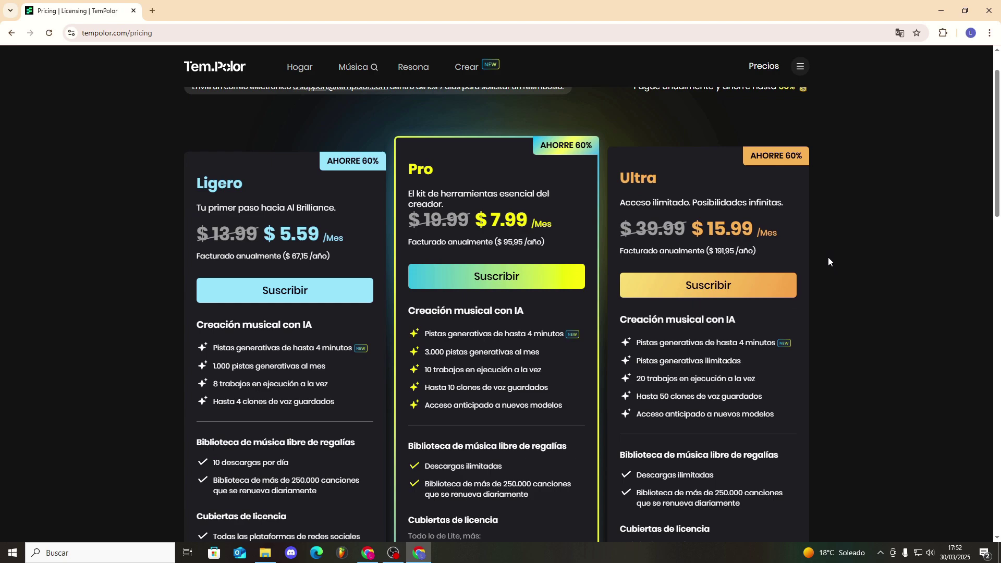
{"action": "scroll", "coordinate": [715, 238], "scroll_direction": "down", "scroll_amount": 2}
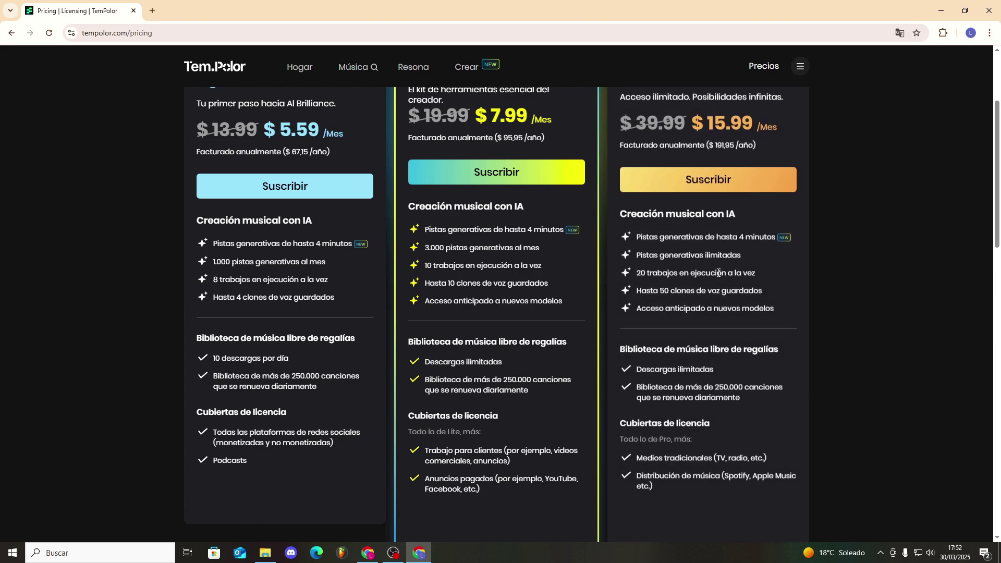
{"action": "left_click_drag", "start_coordinate": [759, 273], "coordinate": [634, 274]}
{"action": "left_click_drag", "start_coordinate": [764, 291], "coordinate": [636, 291]}
{"action": "left_click", "coordinate": [754, 289]}
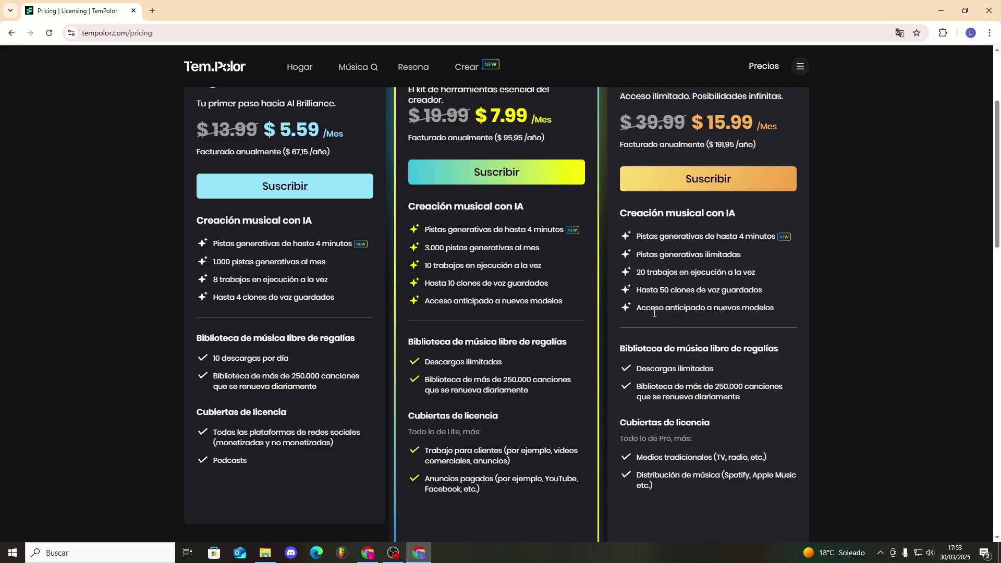
{"action": "scroll", "coordinate": [474, 290], "scroll_direction": "up", "scroll_amount": 1}
{"action": "scroll", "coordinate": [647, 311], "scroll_direction": "down", "scroll_amount": 2}
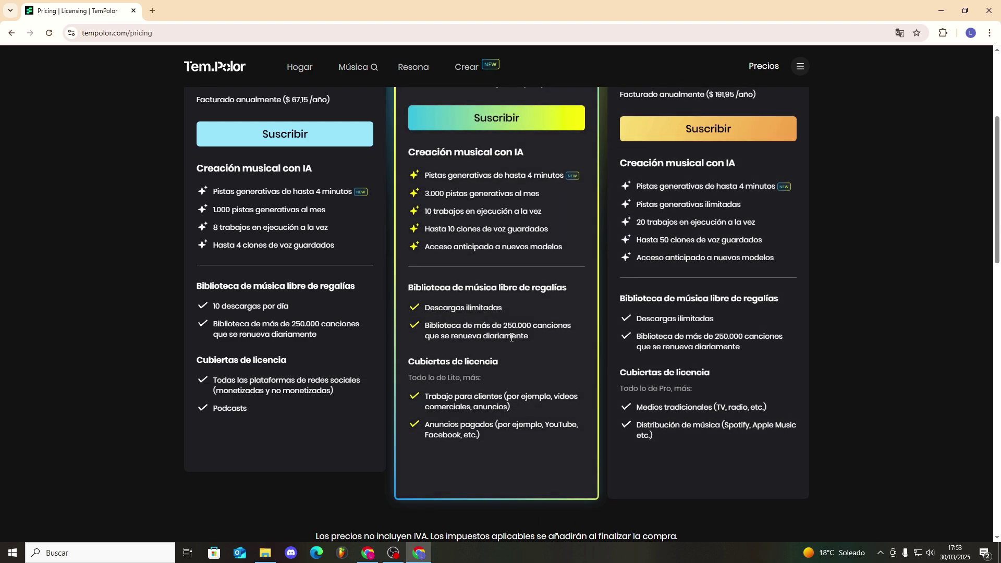
{"action": "scroll", "coordinate": [474, 352], "scroll_direction": "down", "scroll_amount": 1}
{"action": "left_click_drag", "start_coordinate": [639, 353], "coordinate": [752, 357]}
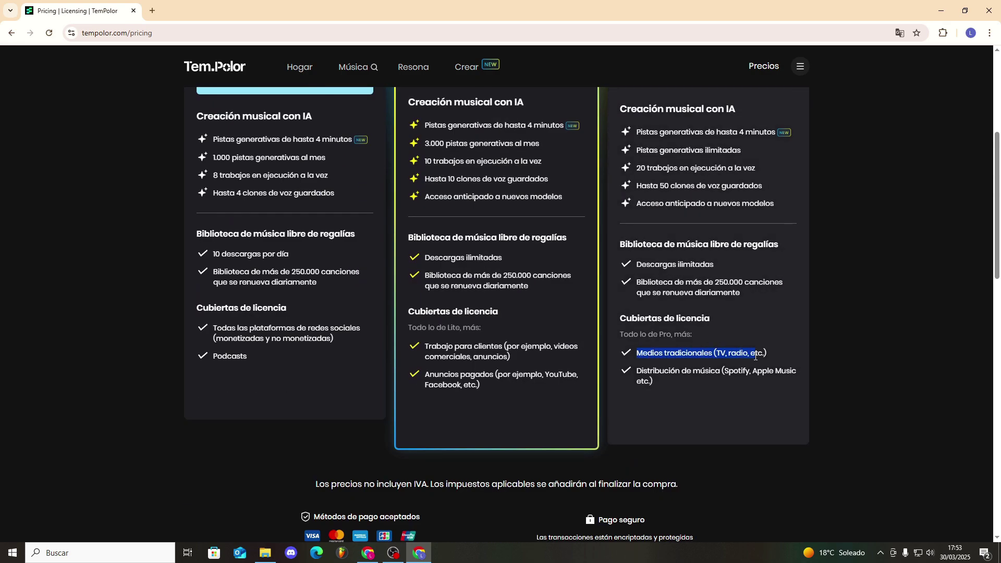
{"action": "left_click", "coordinate": [771, 354]}
{"action": "left_click_drag", "start_coordinate": [637, 369], "coordinate": [734, 386]}
{"action": "left_click", "coordinate": [723, 381]}
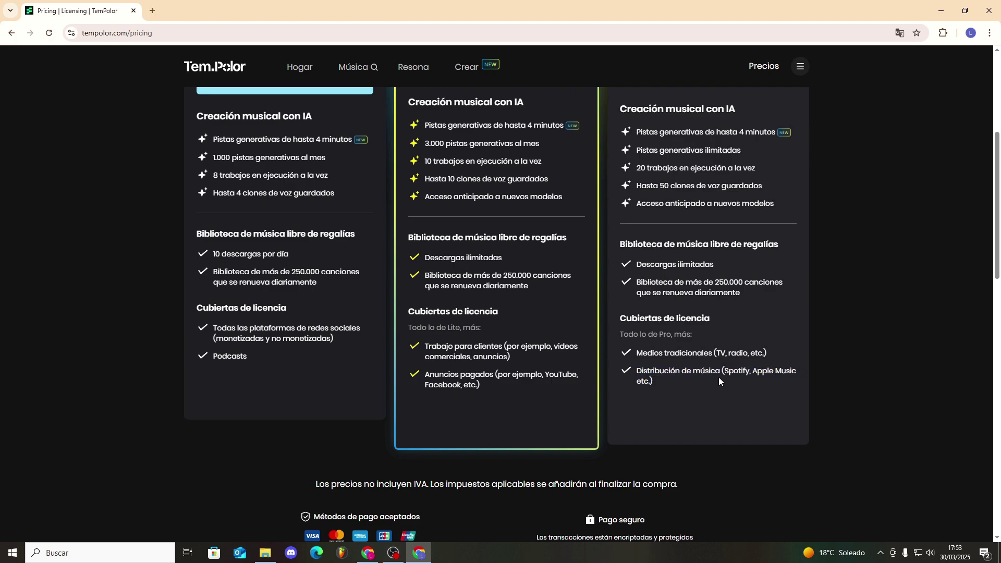
Step: Compare the prices, features and license coverage of the Ligero, Pro and Ultra plans
{"action": "scroll", "coordinate": [865, 394], "scroll_direction": "up", "scroll_amount": 4}
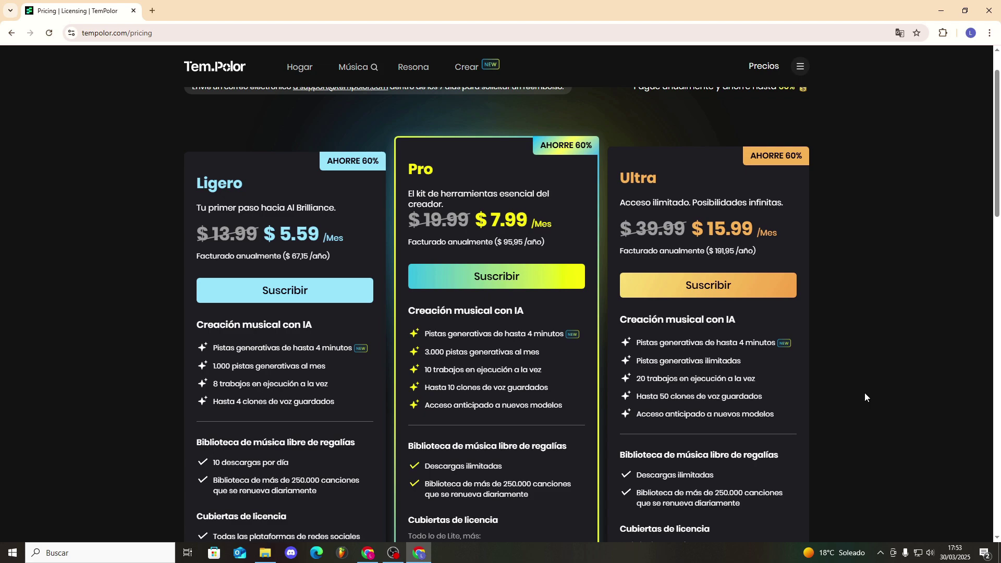
{"action": "scroll", "coordinate": [860, 394], "scroll_direction": "down", "scroll_amount": 2}
{"action": "scroll", "coordinate": [841, 413], "scroll_direction": "up", "scroll_amount": 3}
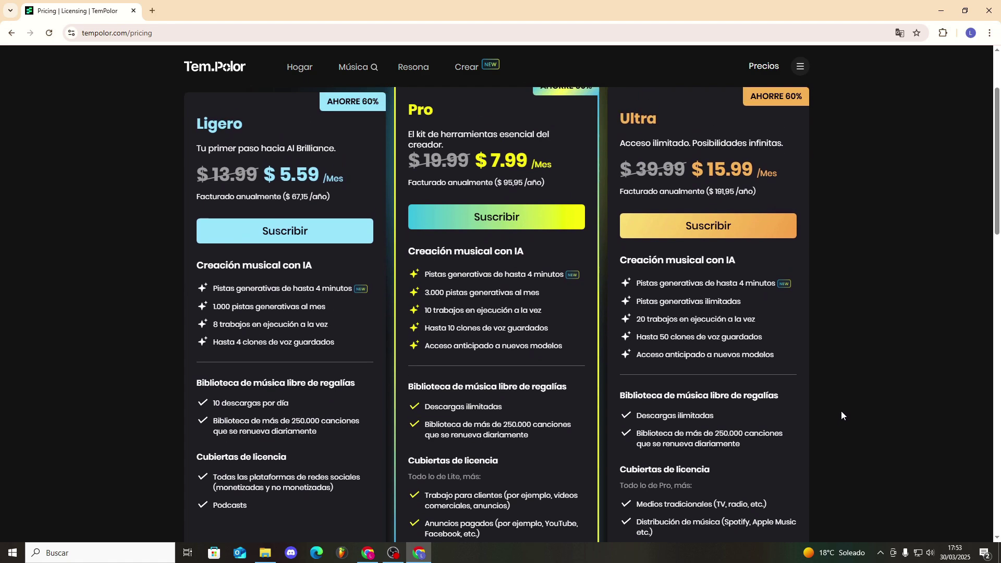
{"action": "scroll", "coordinate": [850, 421], "scroll_direction": "down", "scroll_amount": 4}
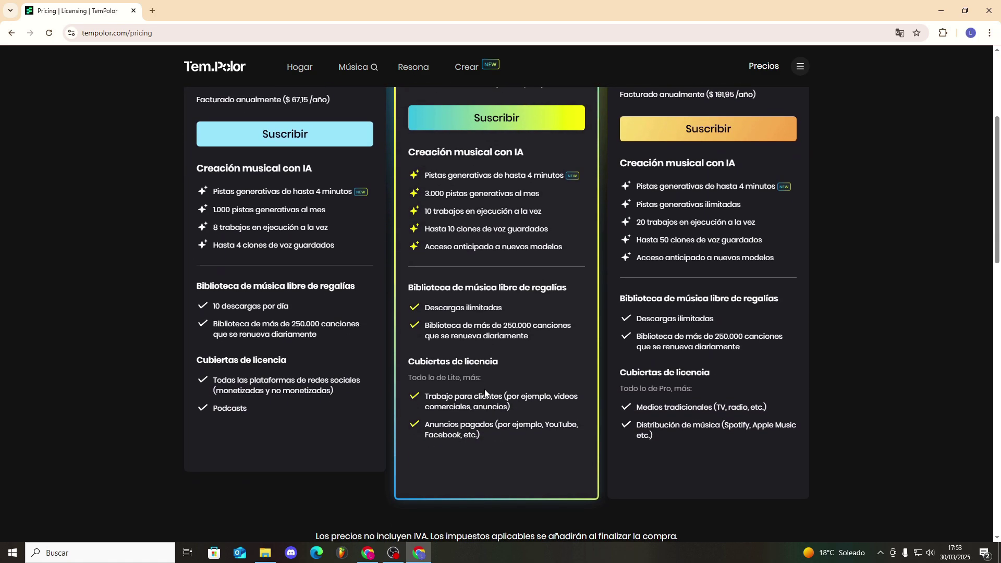
{"action": "scroll", "coordinate": [516, 436], "scroll_direction": "up", "scroll_amount": 2}
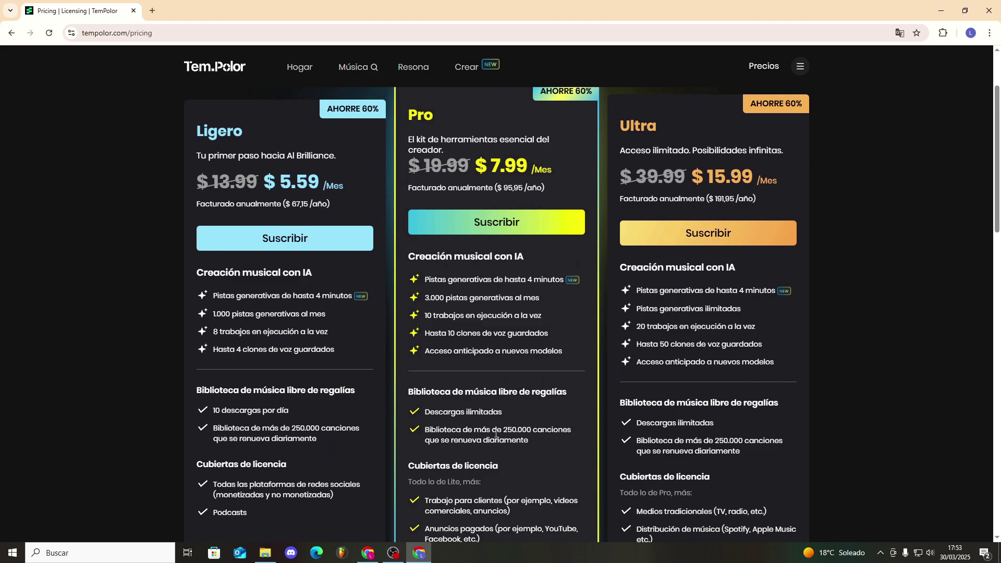
{"action": "scroll", "coordinate": [496, 432], "scroll_direction": "up", "scroll_amount": 1}
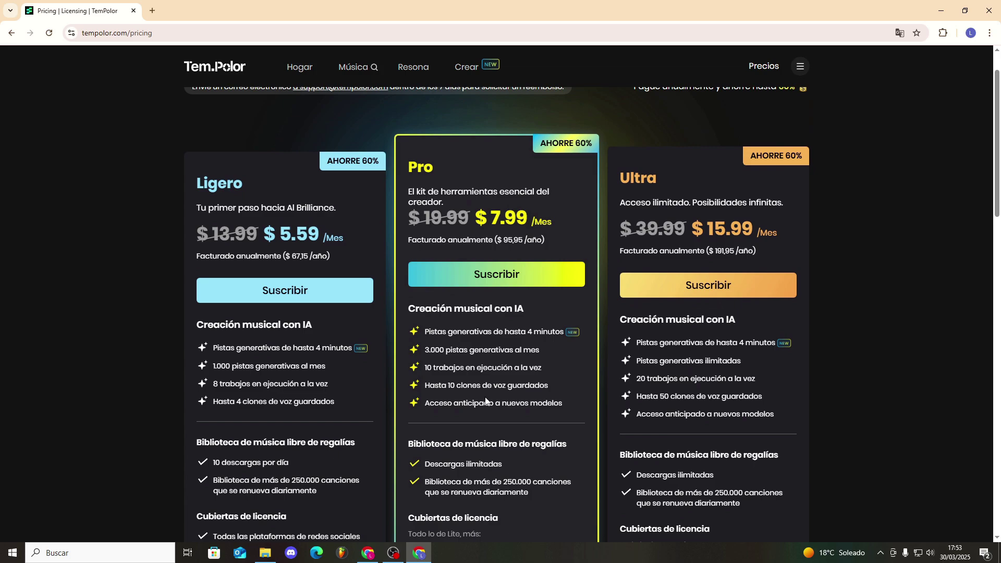
{"action": "scroll", "coordinate": [172, 380], "scroll_direction": "down", "scroll_amount": 2}
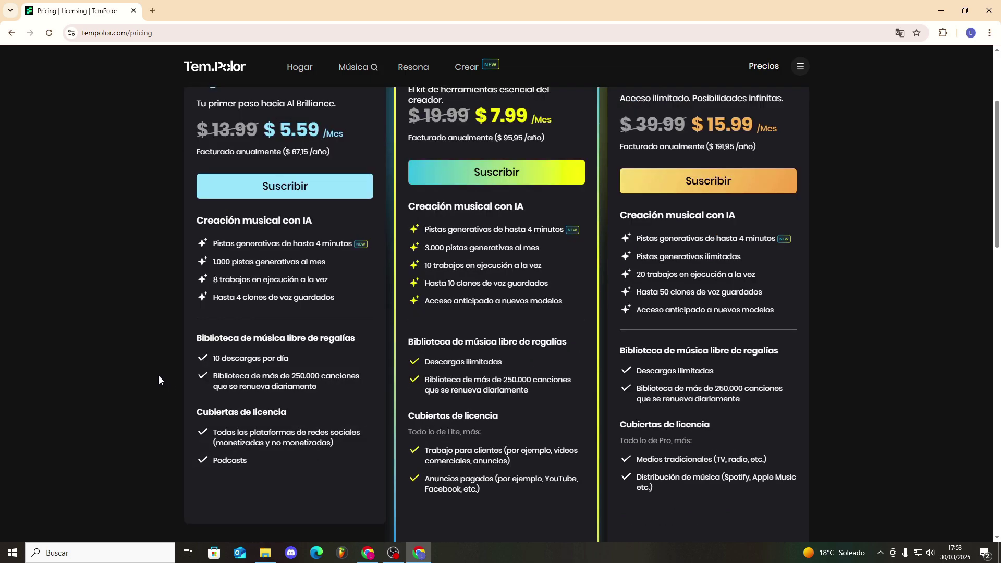
{"action": "scroll", "coordinate": [158, 376], "scroll_direction": "up", "scroll_amount": 2}
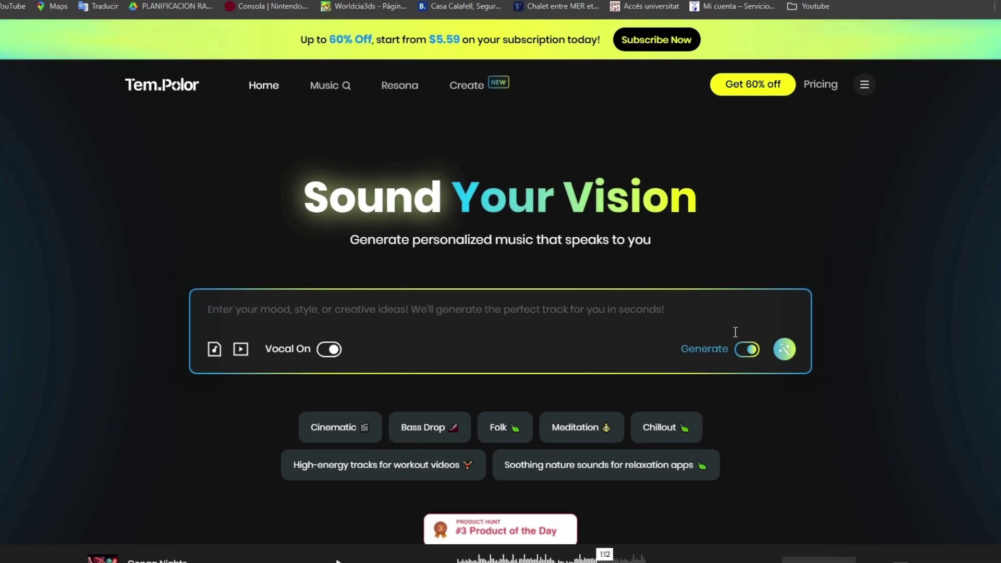
Step: Turn off Generate mode on the home page and search for recommended music with the image of the lake pier
{"action": "left_click", "coordinate": [747, 350]}
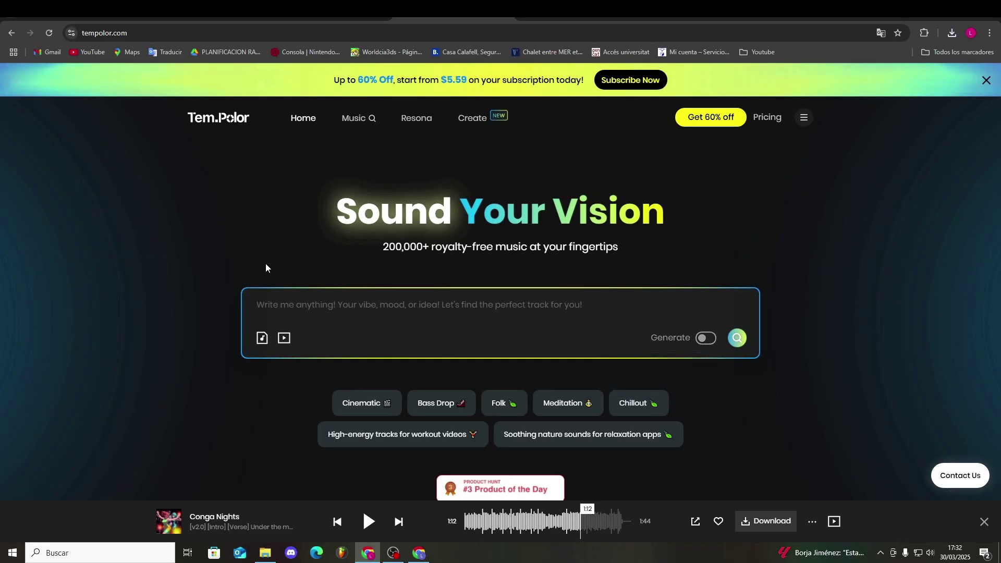
{"action": "left_click", "coordinate": [282, 340]}
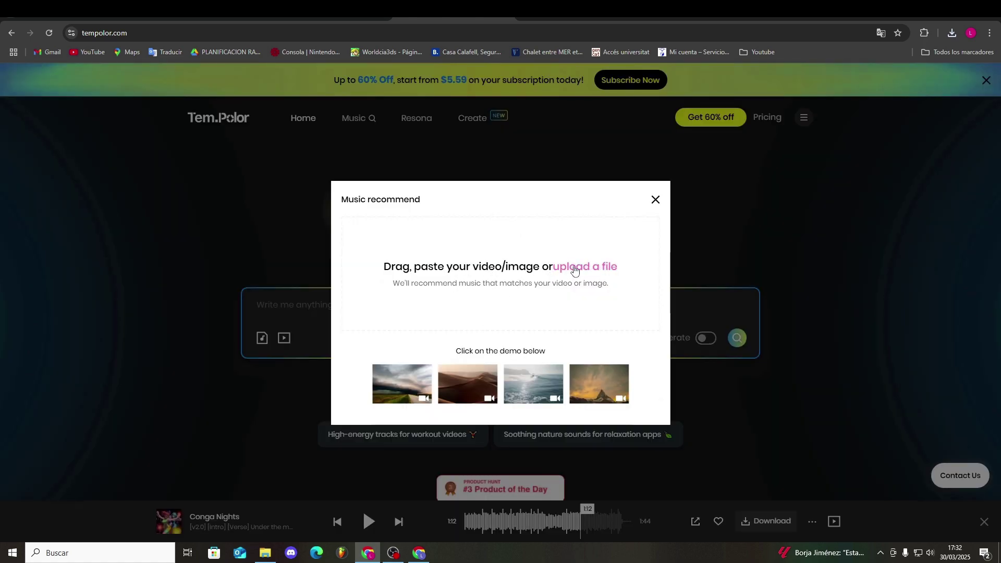
{"action": "key", "text": "ctrl+v"}
{"action": "left_click", "coordinate": [628, 403]}
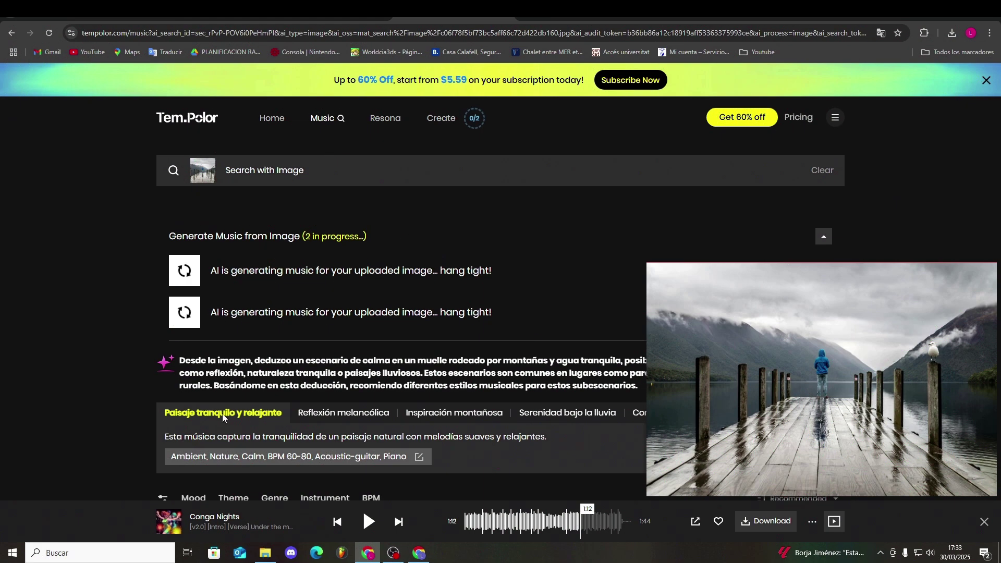
{"action": "key", "text": "ctrl+a"}
{"action": "left_click", "coordinate": [236, 360]}
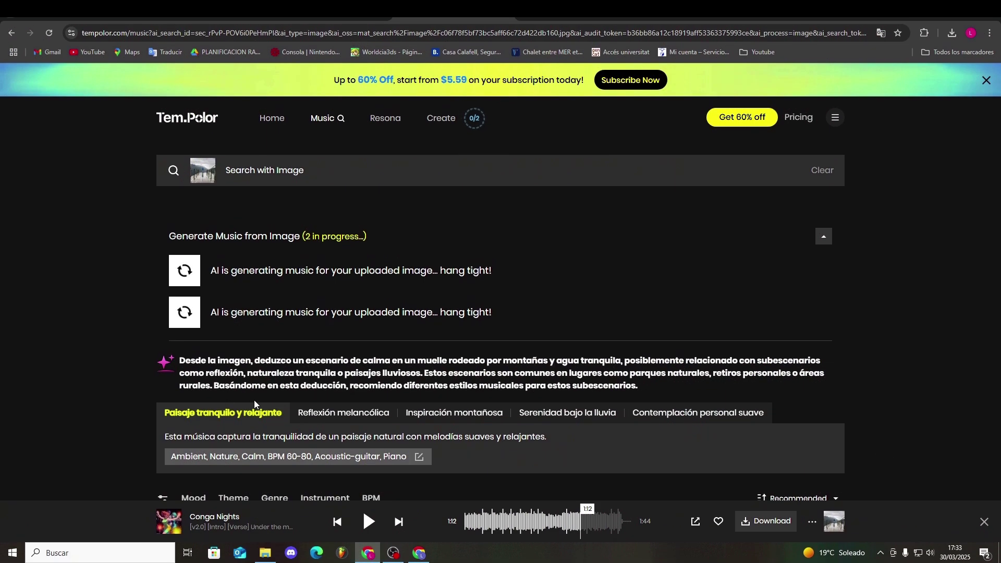
Step: Review the scenario description deduced from the pier image and play the generated track Stillness
{"action": "left_click_drag", "start_coordinate": [180, 361], "coordinate": [667, 384]}
{"action": "left_click", "coordinate": [667, 385]}
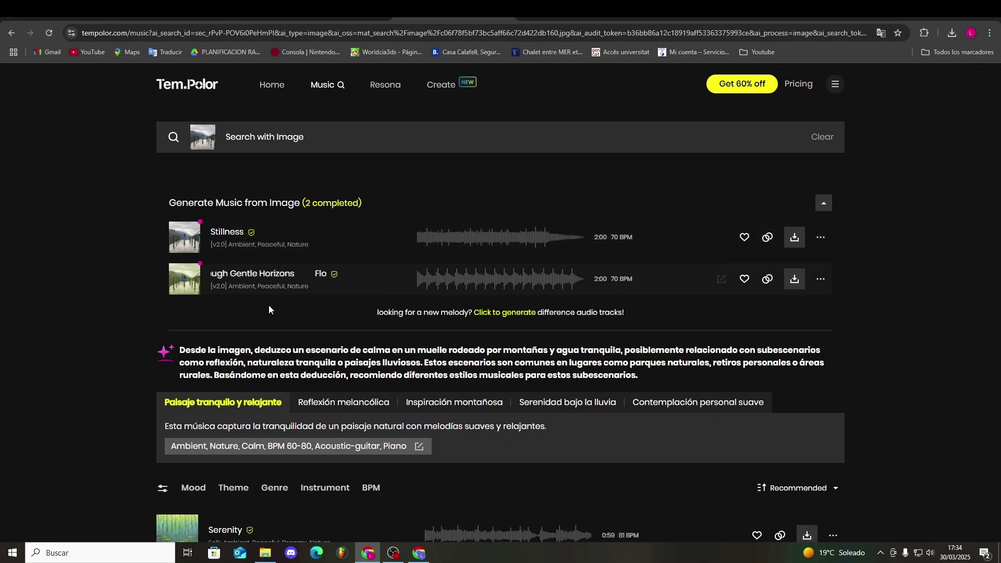
{"action": "left_click", "coordinate": [183, 230]}
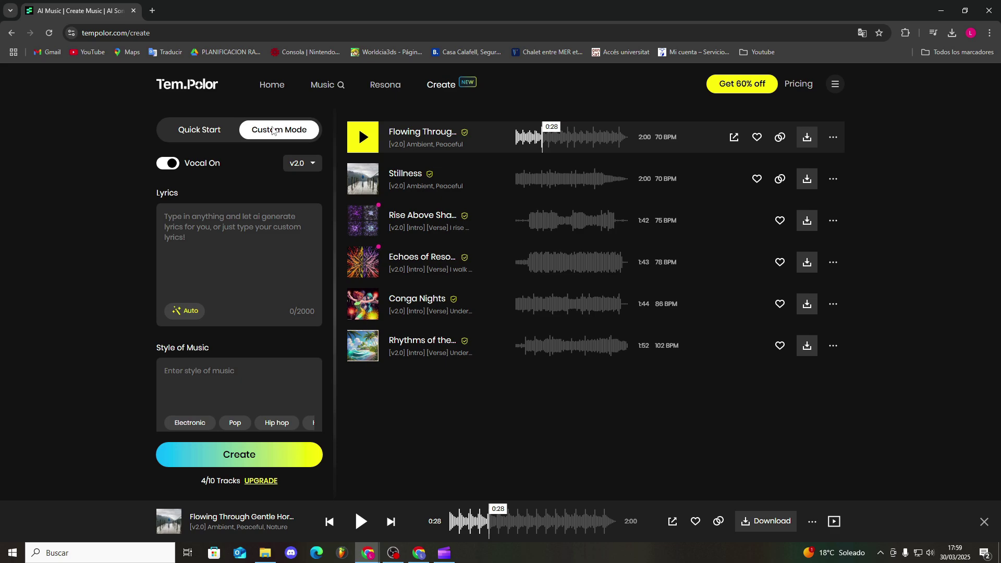
Step: Keep vocals on in Custom Mode and set the music model version to v2.1 Beta
{"action": "left_click", "coordinate": [166, 167]}
{"action": "left_click", "coordinate": [166, 166]}
{"action": "left_click", "coordinate": [308, 163]}
{"action": "left_click", "coordinate": [288, 240]}
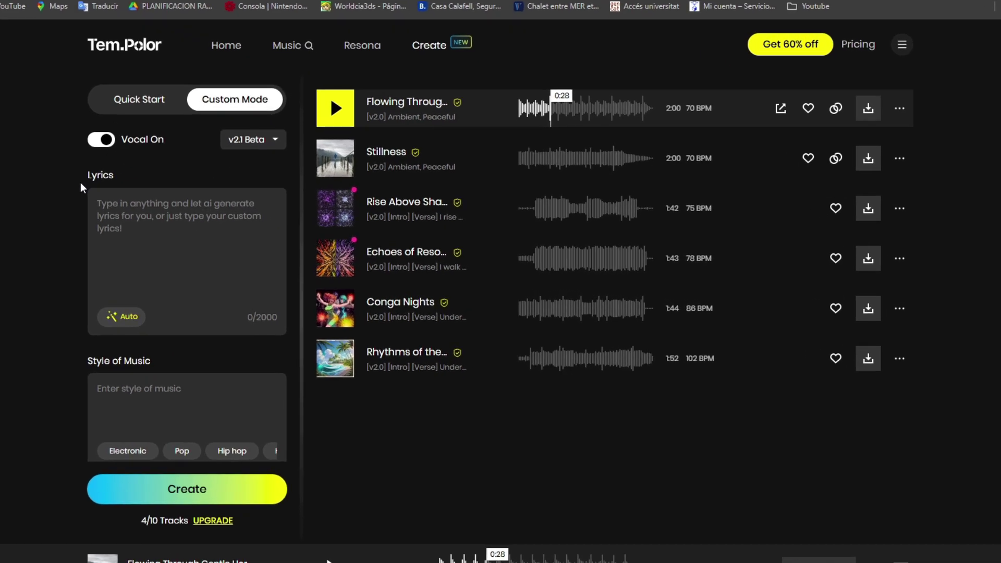
Step: Start a voice clone, accept the audio copyright notice and submit the recording WhatsApp Audio 2023-06-08 at 23.46.09.mp3
{"action": "scroll", "coordinate": [80, 183], "scroll_direction": "down", "scroll_amount": 5}
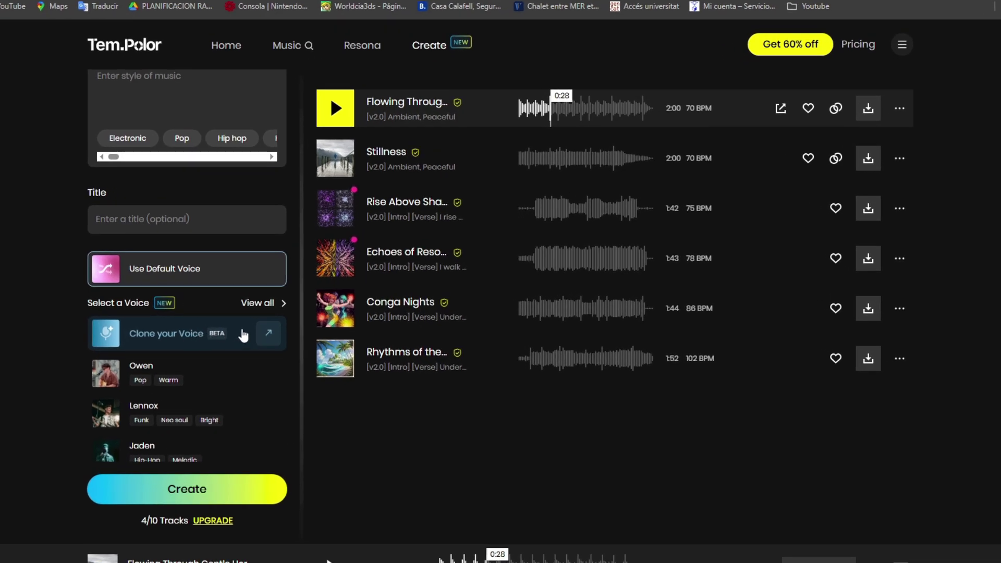
{"action": "left_click", "coordinate": [250, 333]}
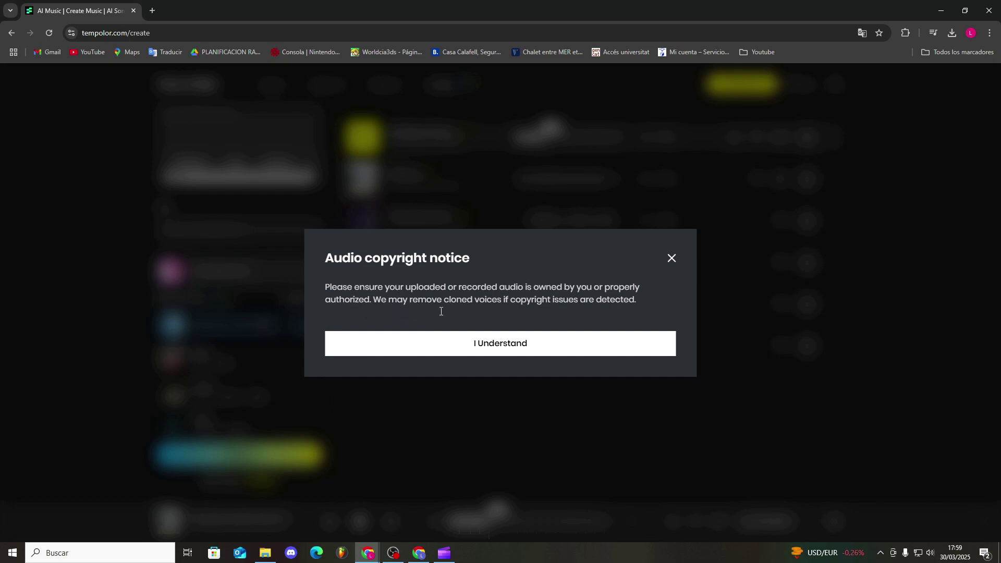
{"action": "left_click", "coordinate": [500, 346]}
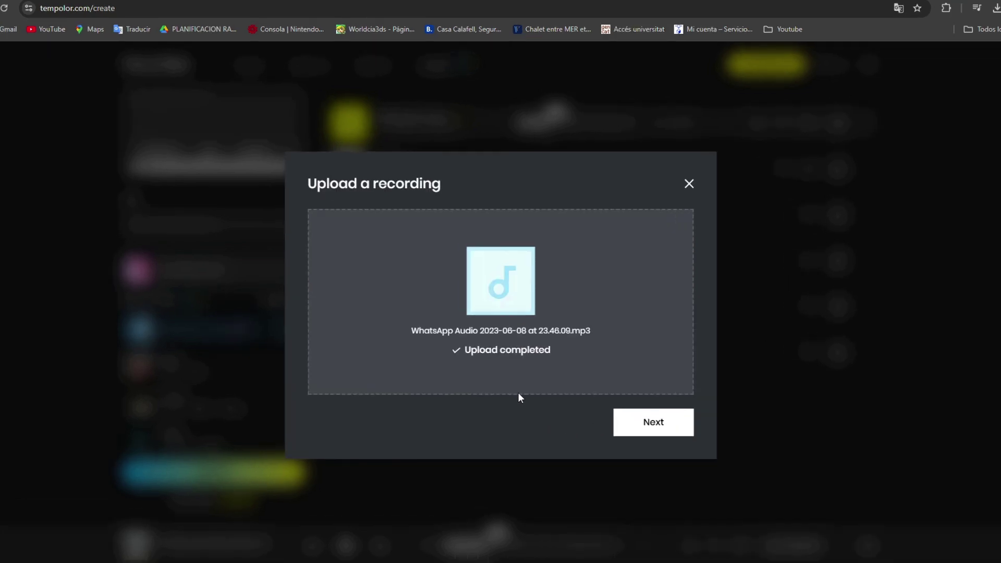
{"action": "left_click", "coordinate": [634, 423]}
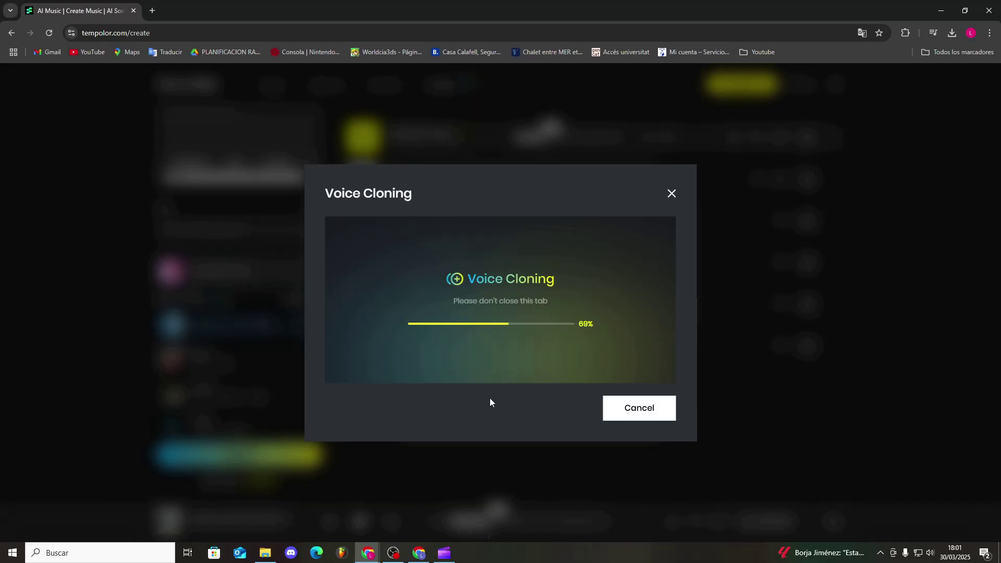
Step: Replace the cloned voice's default name with Yo and save the voice
{"action": "key", "text": "BackSpace"}
{"action": "key", "text": "BackSpace"}
{"action": "key", "text": "BackSpace"}
{"action": "key", "text": "BackSpace"}
{"action": "key", "text": "BackSpace"}
{"action": "key", "text": "BackSpace"}
{"action": "key", "text": "BackSpace"}
{"action": "key", "text": "BackSpace"}
{"action": "key", "text": "BackSpace"}
{"action": "key", "text": "BackSpace"}
{"action": "key", "text": "BackSpace"}
{"action": "key", "text": "BackSpace"}
{"action": "key", "text": "BackSpace"}
{"action": "key", "text": "BackSpace"}
{"action": "key", "text": "BackSpace"}
{"action": "key", "text": "BackSpace"}
{"action": "key", "text": "BackSpace"}
{"action": "key", "text": "BackSpace"}
{"action": "key", "text": "BackSpace"}
{"action": "type", "text": "Yo"}
{"action": "left_click", "coordinate": [517, 366]}
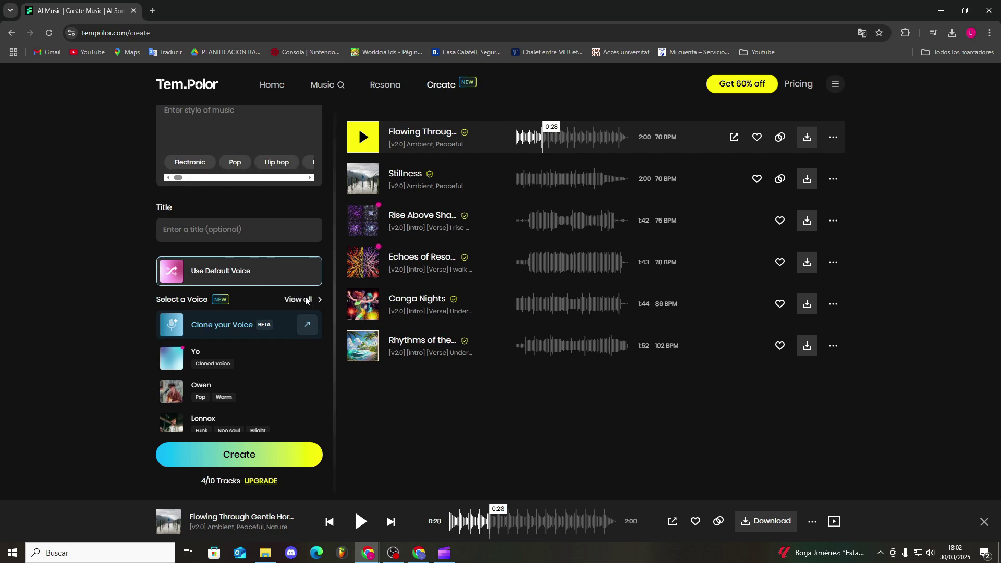
Step: Check the full list of available voices and select the cloned voice Yo for the song
{"action": "left_click", "coordinate": [306, 300]}
{"action": "left_click", "coordinate": [295, 205]}
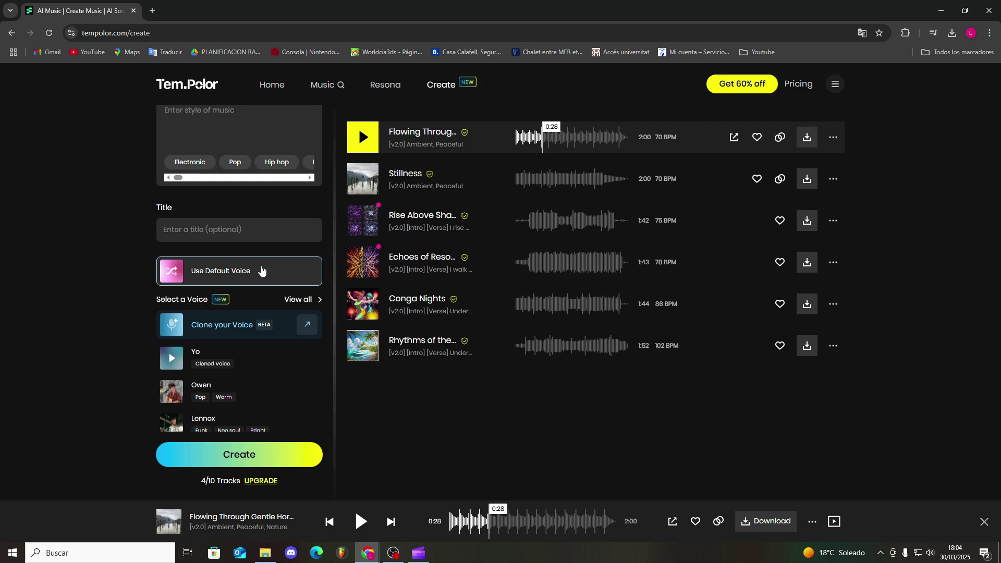
{"action": "left_click", "coordinate": [230, 356]}
{"action": "scroll", "coordinate": [162, 350], "scroll_direction": "down", "scroll_amount": 1}
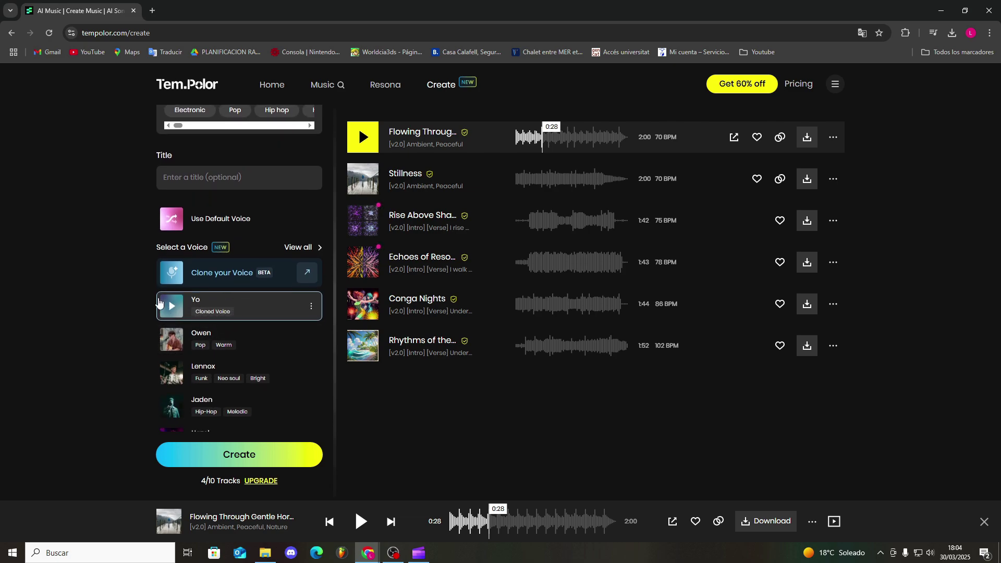
Step: Paste the prepared Spanish lyrics into the song and set its music style to Hip hop
{"action": "scroll", "coordinate": [180, 308], "scroll_direction": "up", "scroll_amount": 5}
{"action": "left_click", "coordinate": [206, 221]}
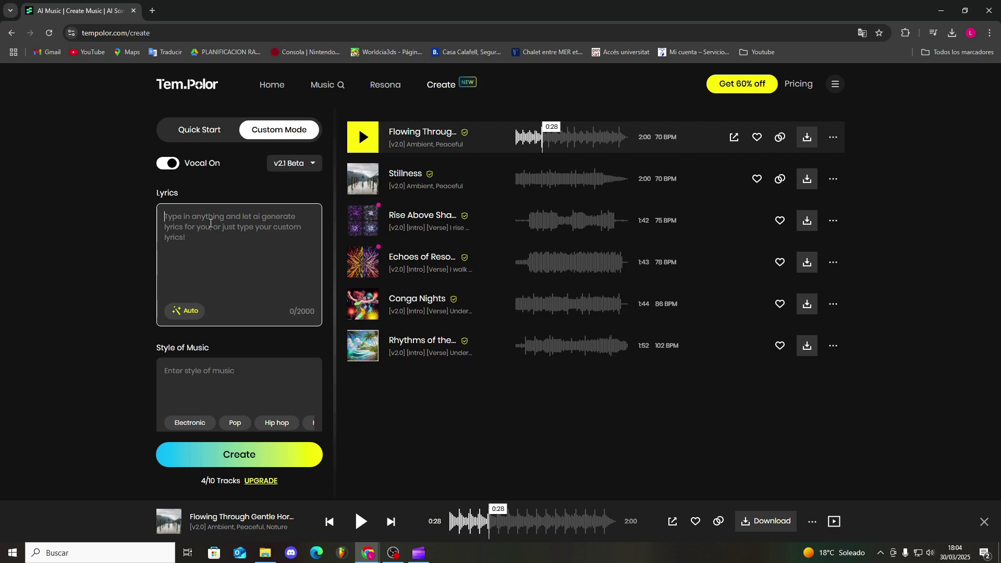
{"action": "key", "text": "ctrl+v"}
{"action": "left_click", "coordinate": [277, 318]}
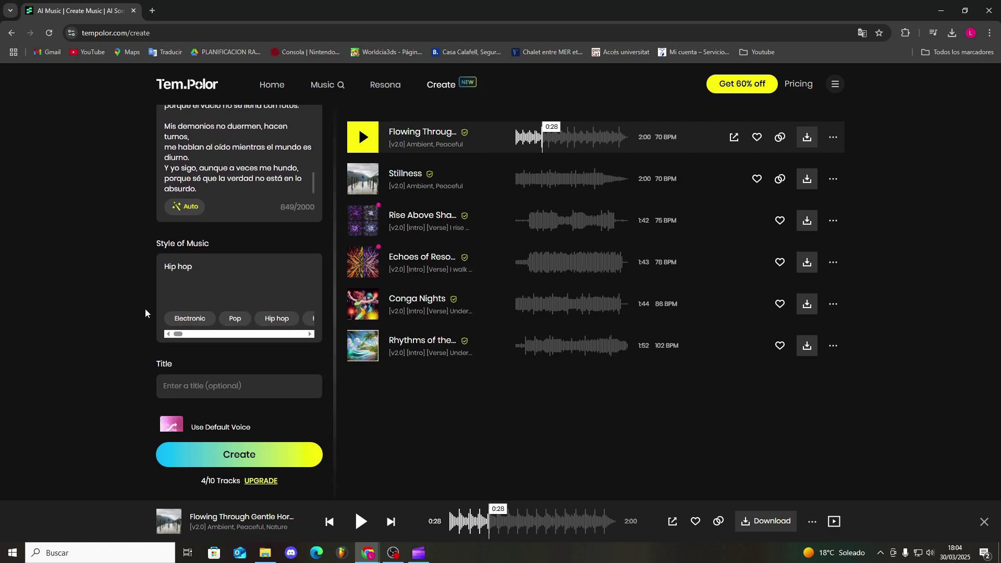
Step: Title the song pRUEBA and generate it with the cloned voice Yo
{"action": "scroll", "coordinate": [238, 272], "scroll_direction": "down", "scroll_amount": 1}
{"action": "scroll", "coordinate": [204, 300], "scroll_direction": "down", "scroll_amount": 1}
{"action": "left_click", "coordinate": [207, 279]}
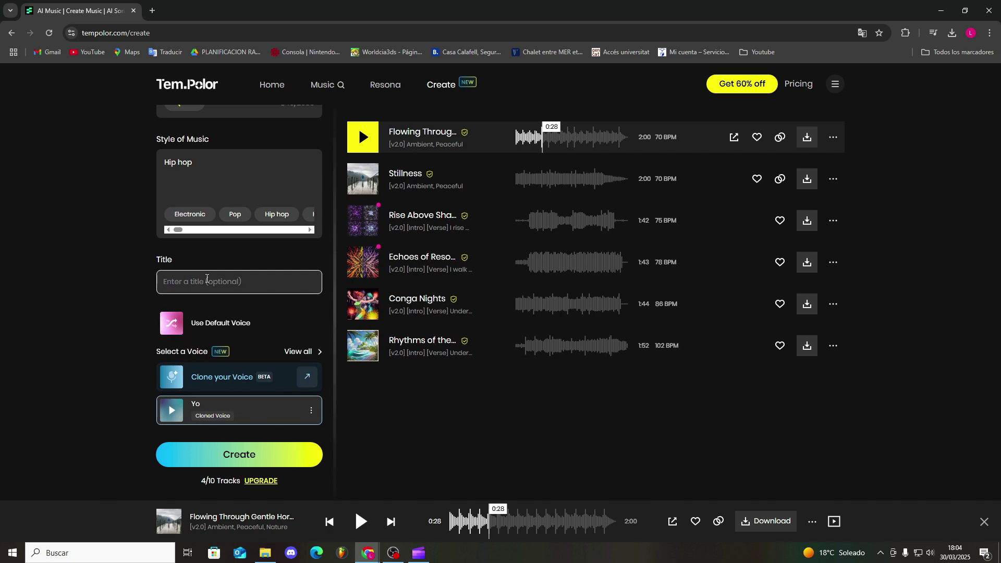
{"action": "type", "text": "pRUEBA"}
{"action": "left_click", "coordinate": [235, 455]}
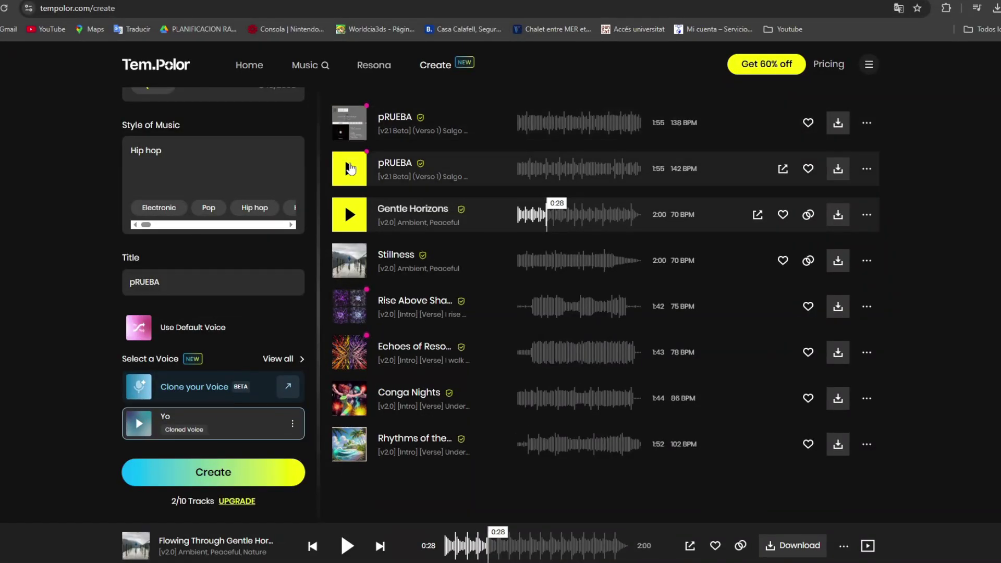
Step: Listen to the generated pRUEBA tracks, comparing the Spanish lyrics version with the two English lyrics versions
{"action": "left_click", "coordinate": [351, 166]}
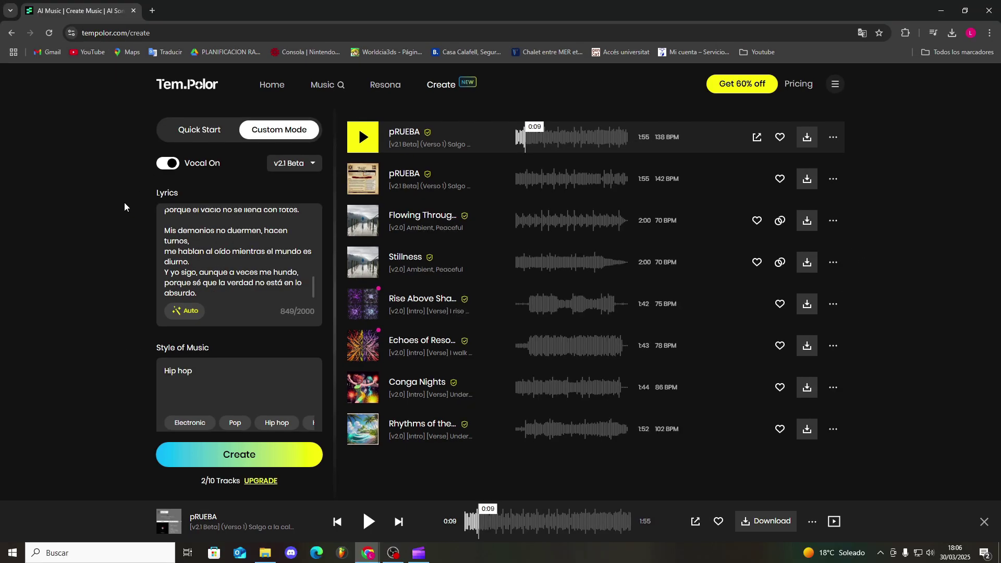
{"action": "scroll", "coordinate": [181, 271], "scroll_direction": "up", "scroll_amount": 2}
{"action": "scroll", "coordinate": [210, 272], "scroll_direction": "down", "scroll_amount": 2}
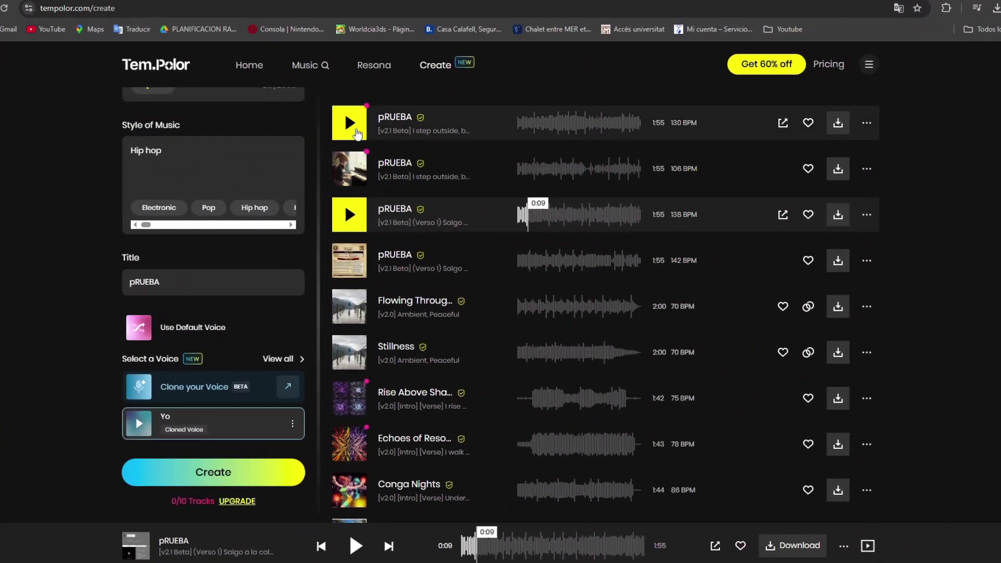
{"action": "left_click", "coordinate": [349, 124]}
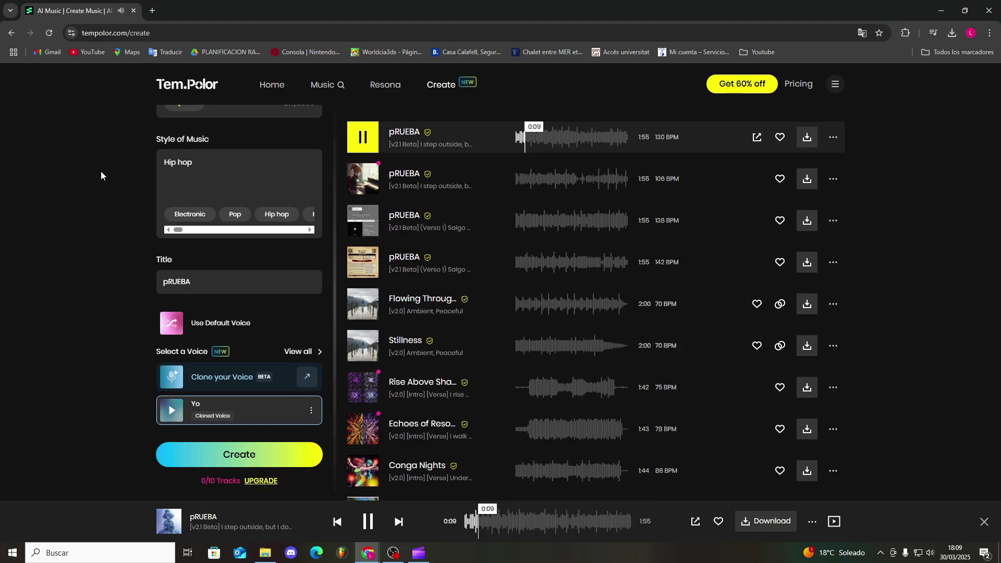
{"action": "left_click", "coordinate": [361, 178]}
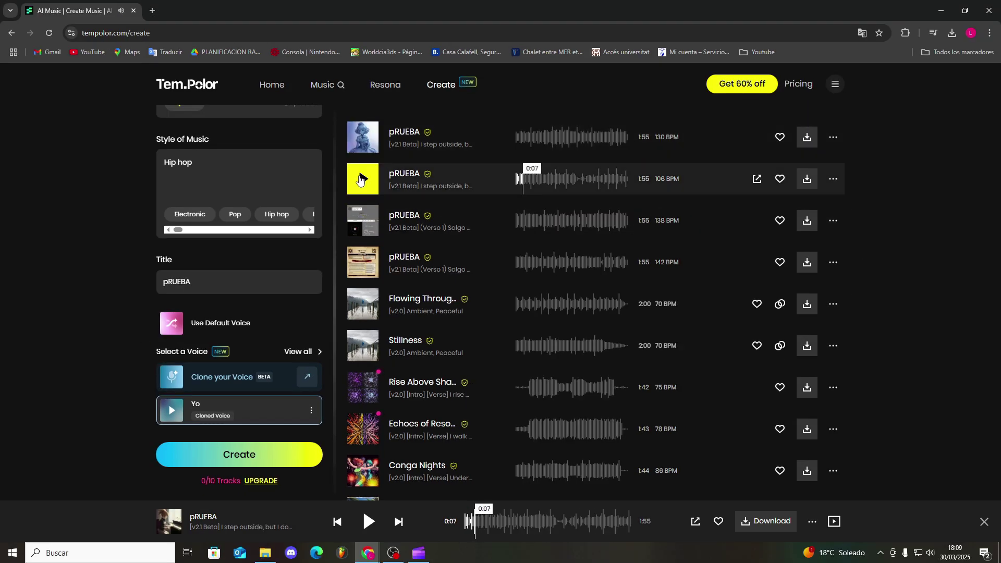